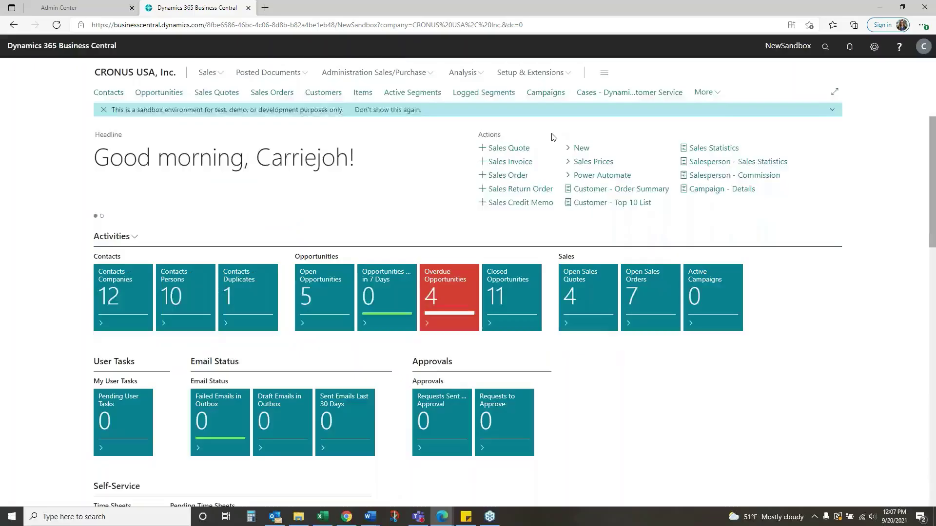
- Search 'g/l bud' and open the G/L Budgets list
left_click(828, 48)
type("g/l bu")
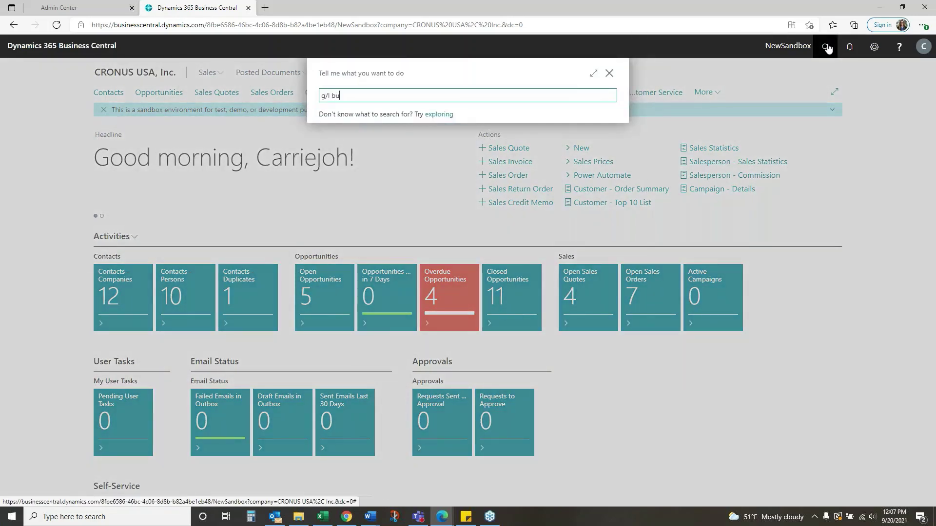
type("d")
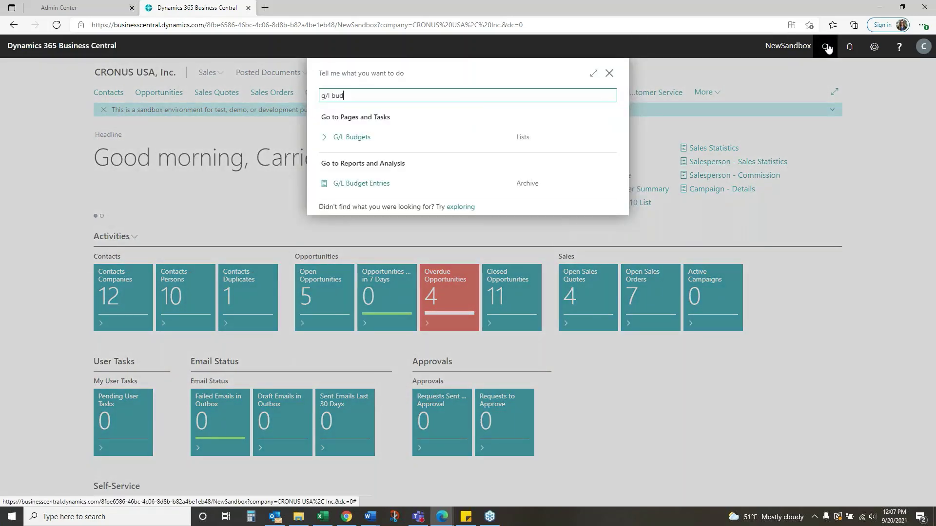
left_click(377, 141)
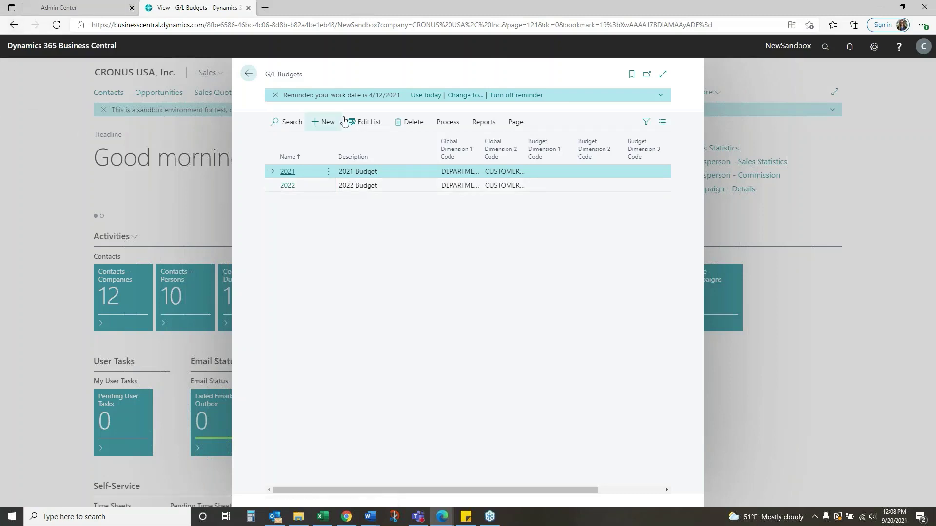
- Add a new budget named 2022V2 with the description '20220Version 2'
left_click(325, 122)
type("2022V2")
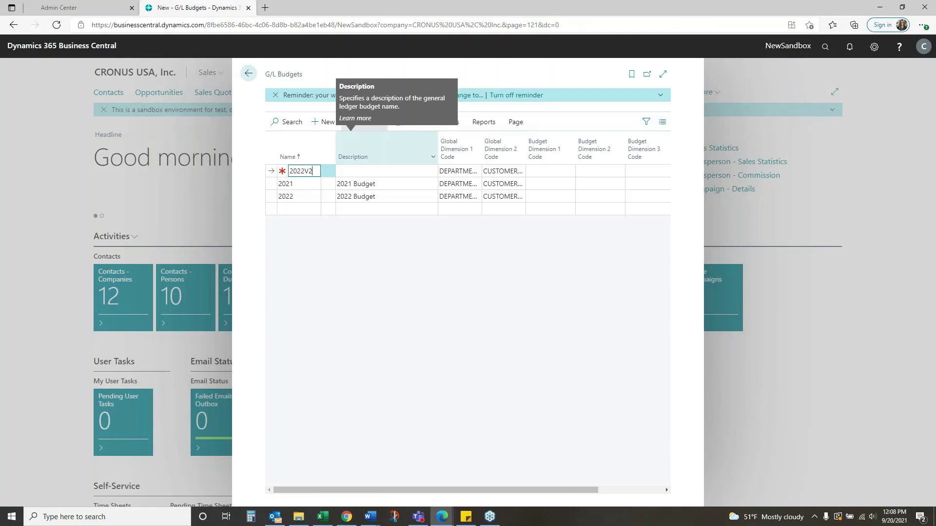
key("Tab")
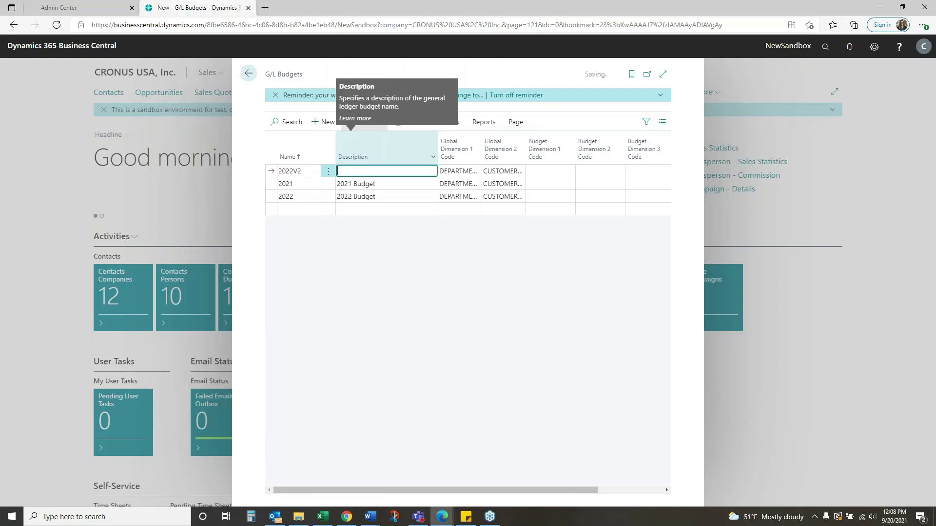
type("20220Version 2")
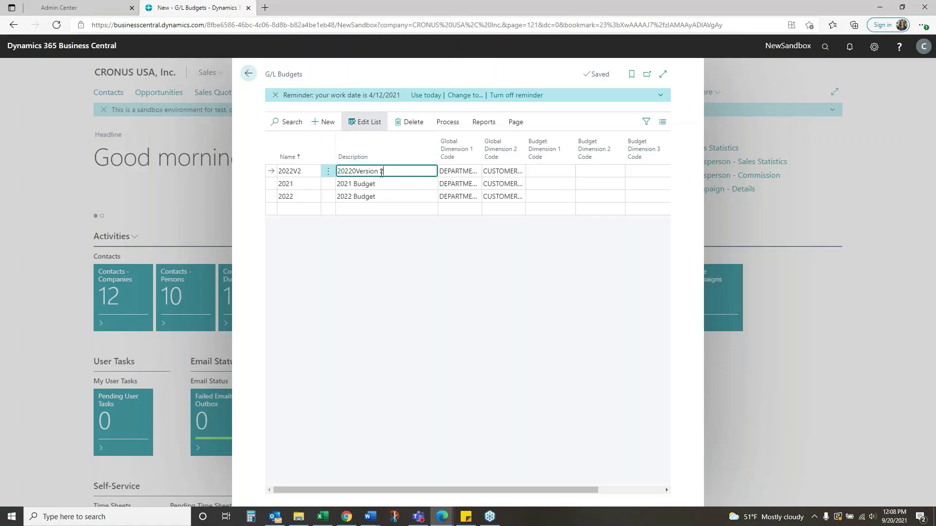
left_click(447, 122)
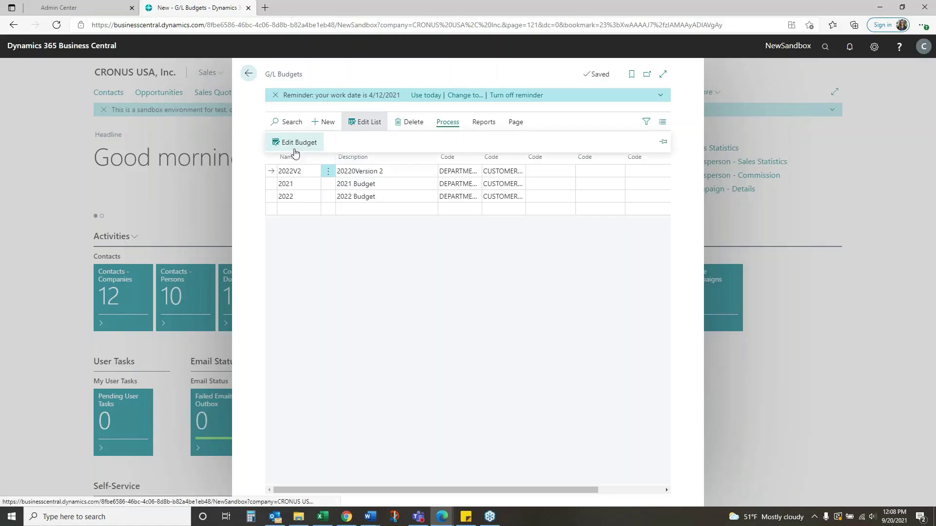
- Edit budget 2022V2 and set its date filter to 01/01/22..12/31/22
left_click(294, 144)
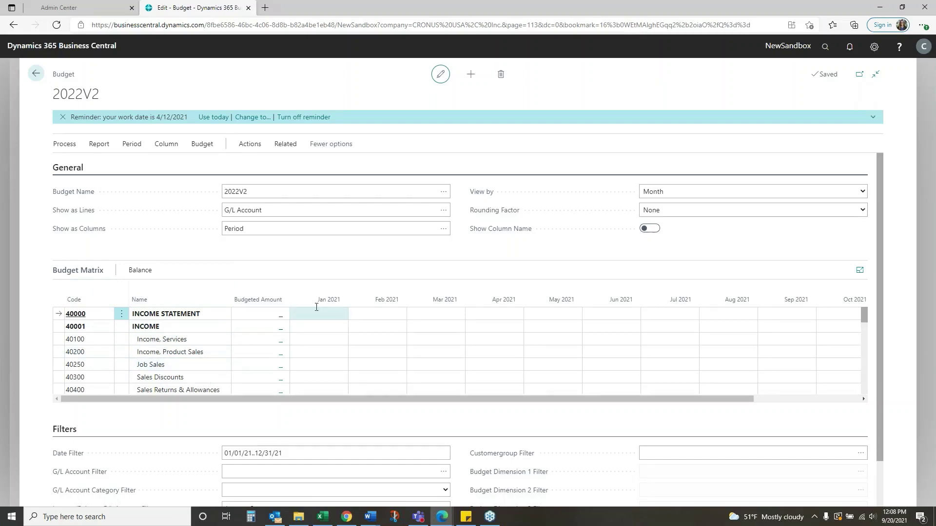
left_click(295, 453)
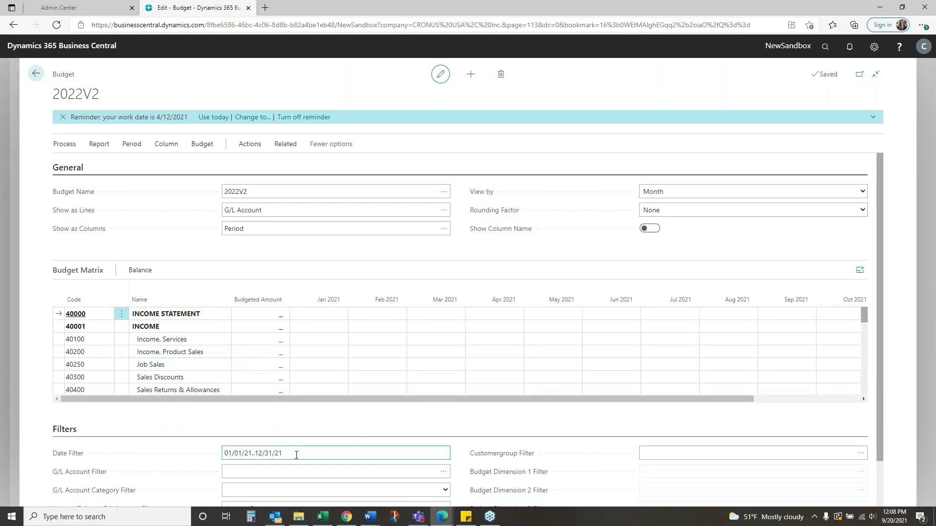
triple_click(296, 455)
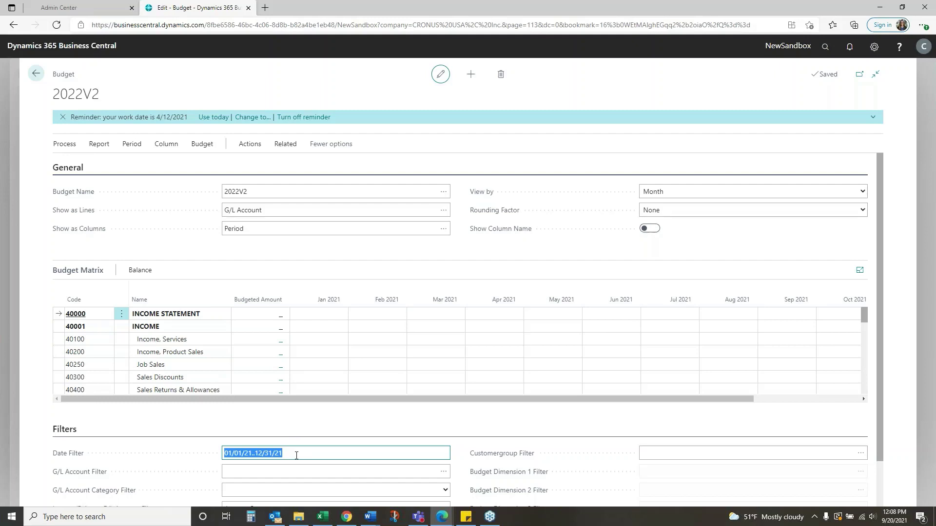
type("01/01/")
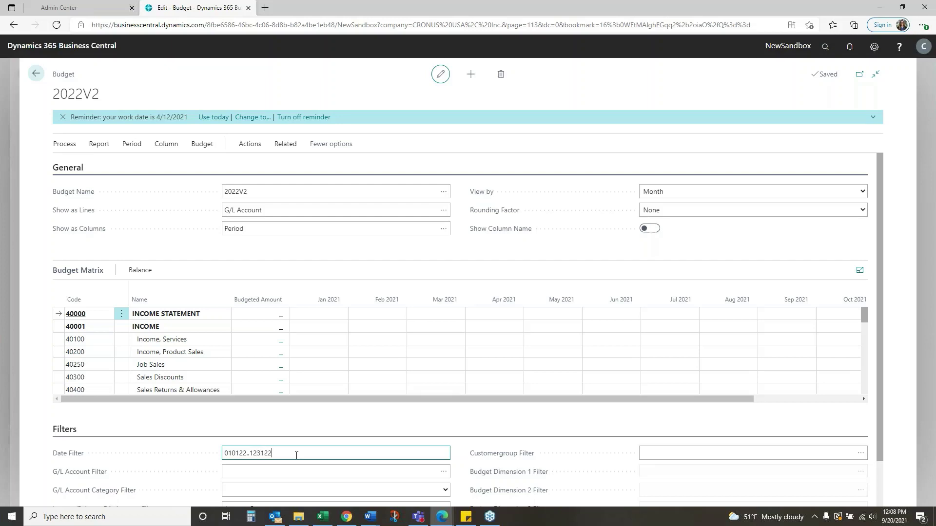
type("22..12/31/22")
key("Tab")
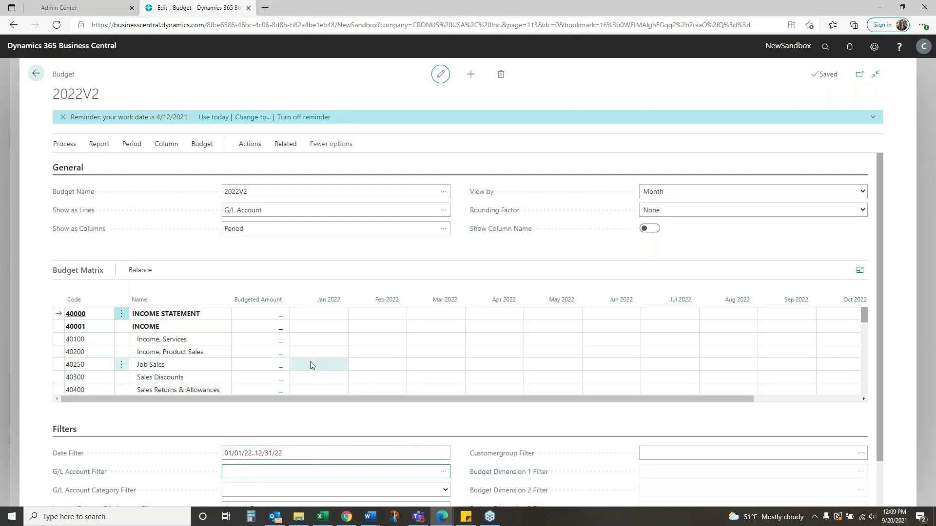
- Budget -1,000 per month for Income, Services in January through April 2022
left_click(344, 344)
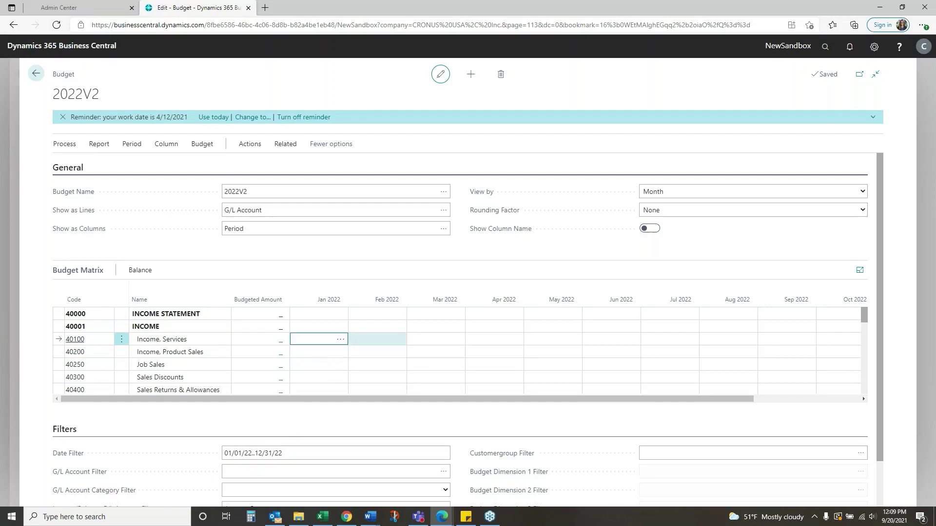
type("-1000")
left_click(378, 339)
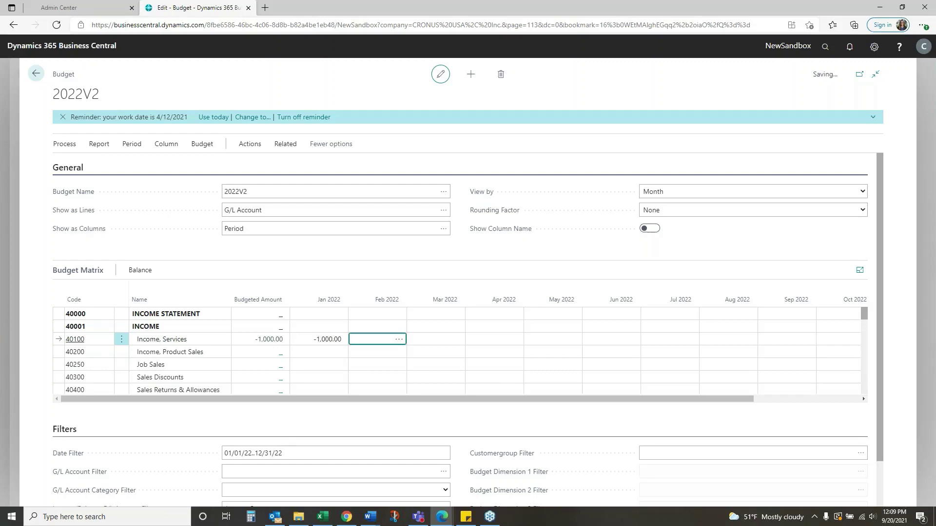
type("-1000")
left_click(436, 339)
type("-1")
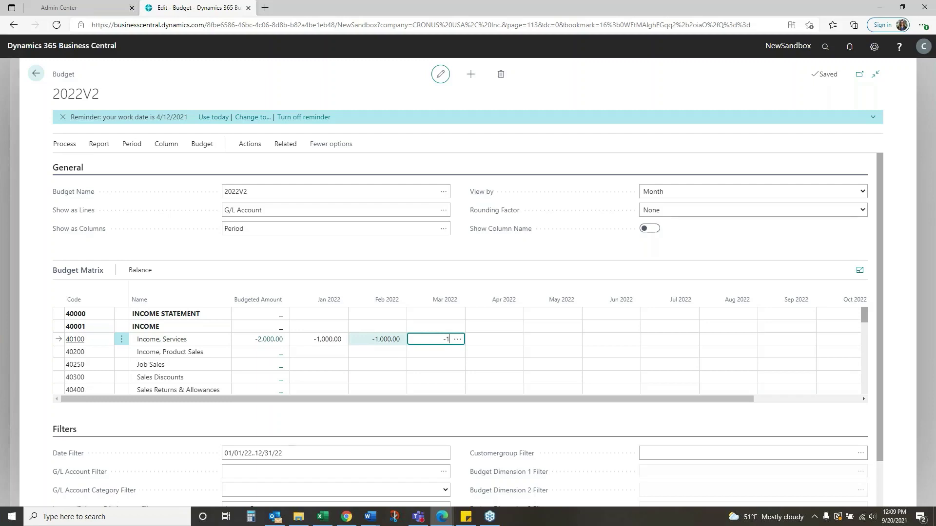
type("000")
left_click(507, 339)
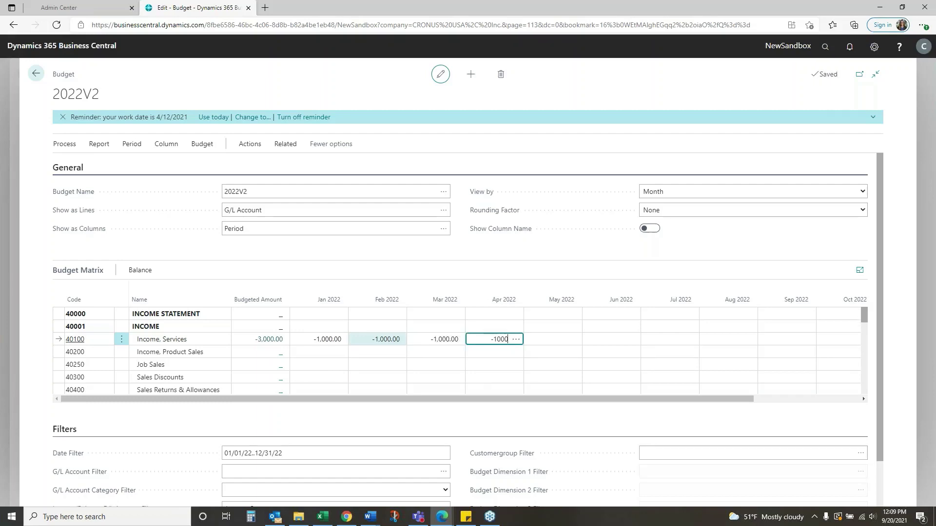
key("Tab")
- Budget 750 per month for Cost of Labor in January through April 2022
scroll(292, 363, "down", 1)
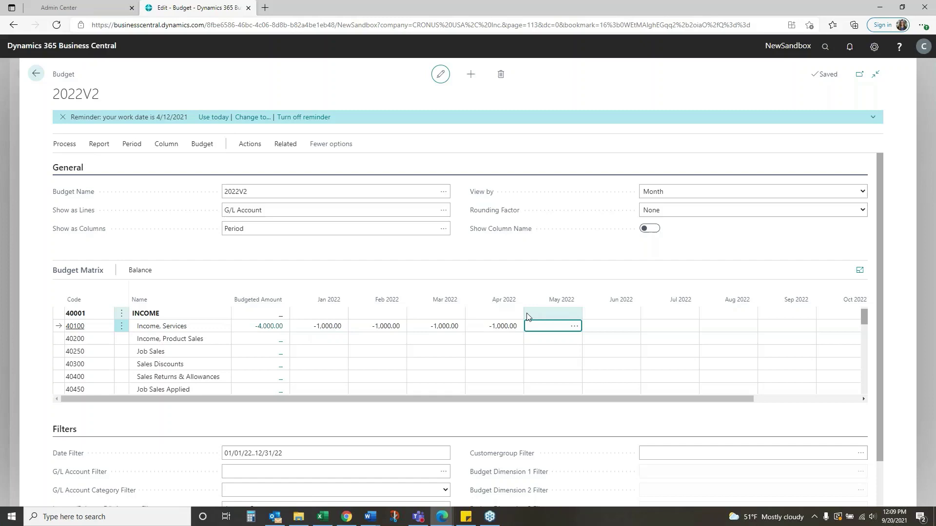
scroll(310, 362, "down", 2)
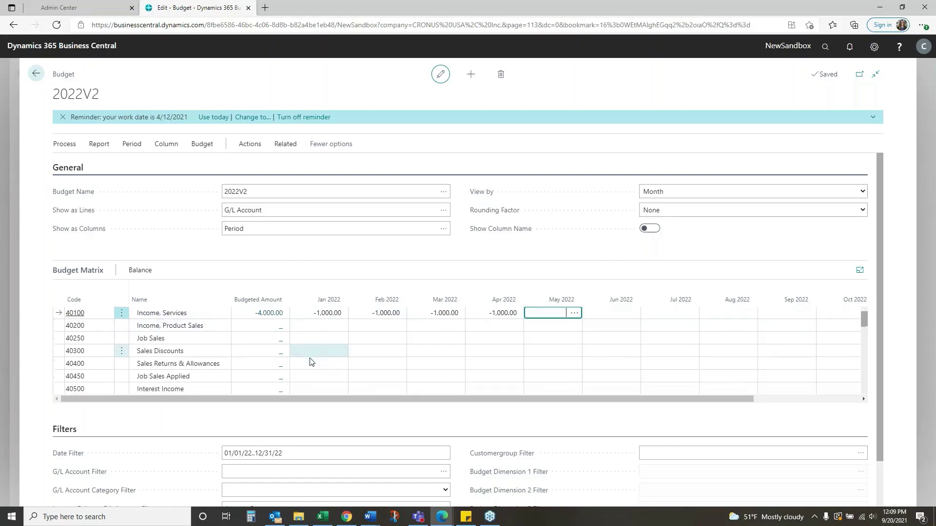
scroll(310, 362, "down", 3)
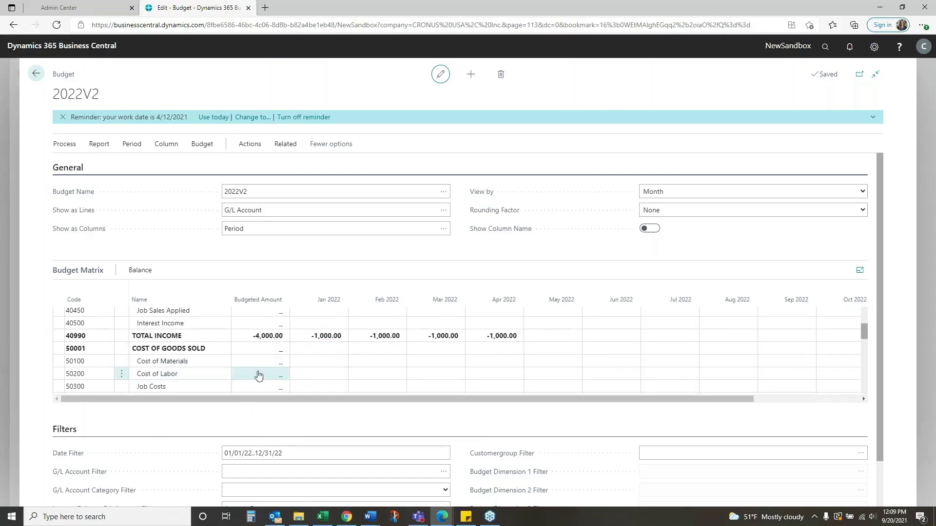
left_click(316, 374)
type("750")
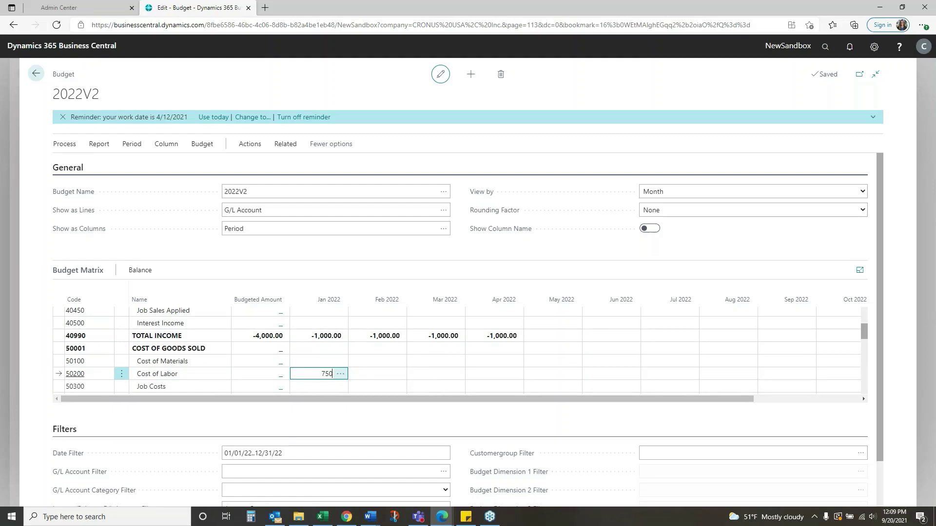
key("Tab")
type("750")
key("Tab")
type("50")
key("Tab")
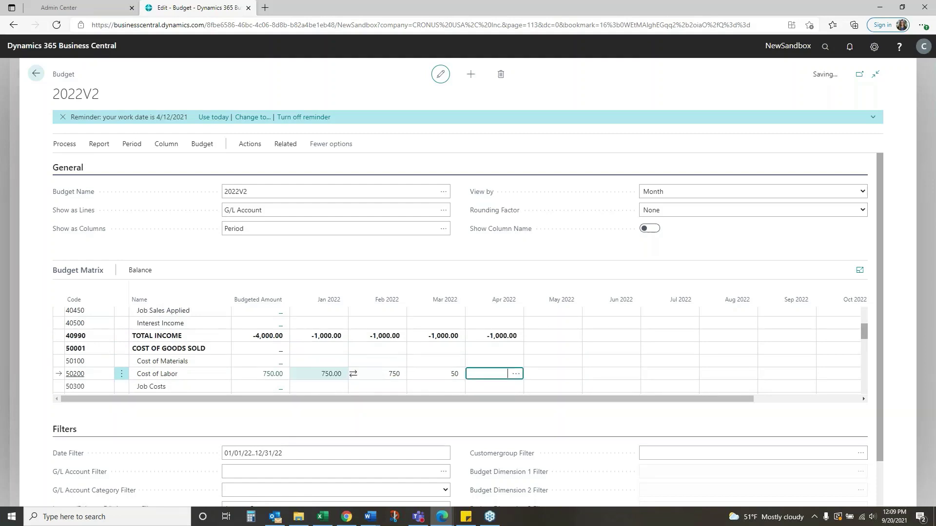
type("7")
key("shift+Tab")
type("750")
key("Tab")
type("750")
key("Tab")
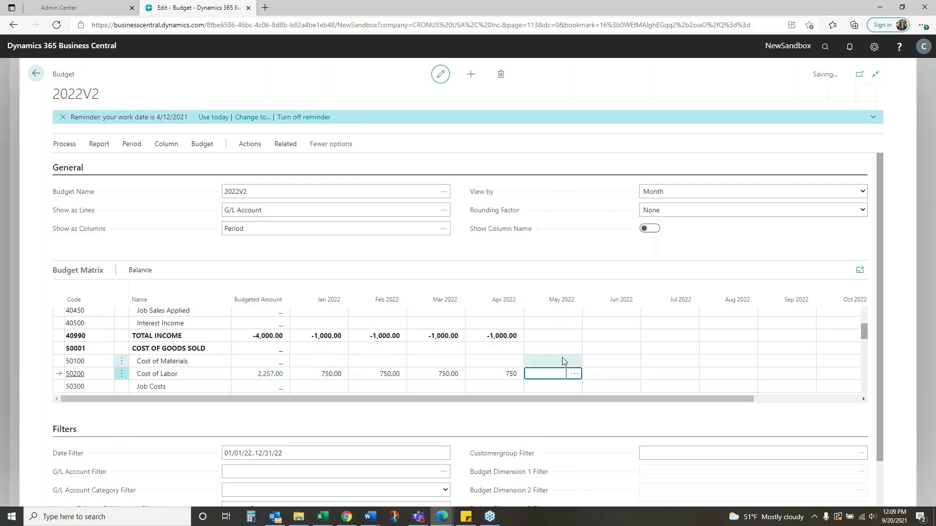
- Budget 100 per month for Rent Expense in January through April 2022
scroll(466, 356, "down", 3)
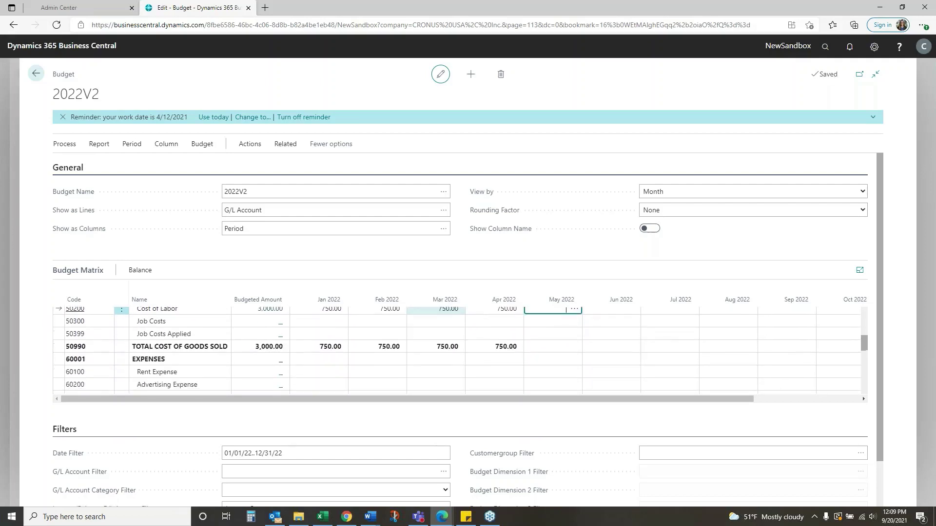
left_click(332, 372)
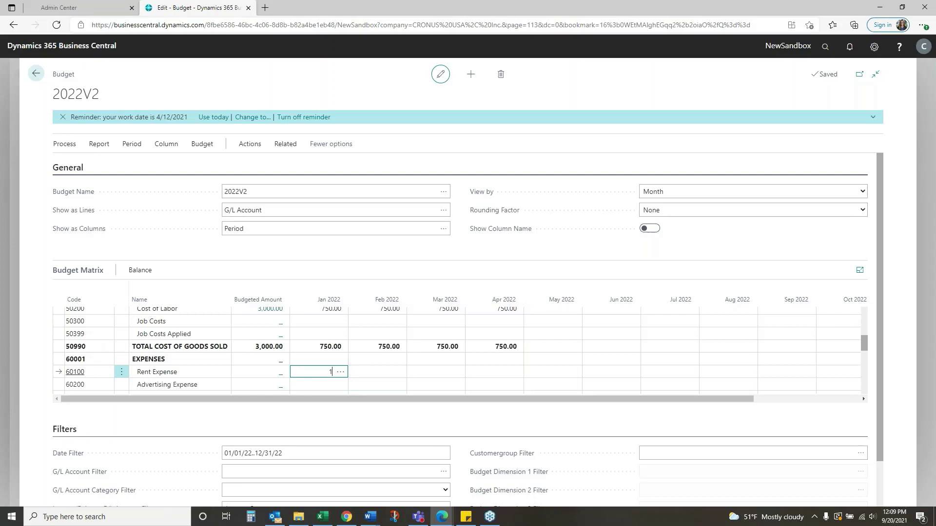
type("100")
key("Tab")
type("100")
key("Tab")
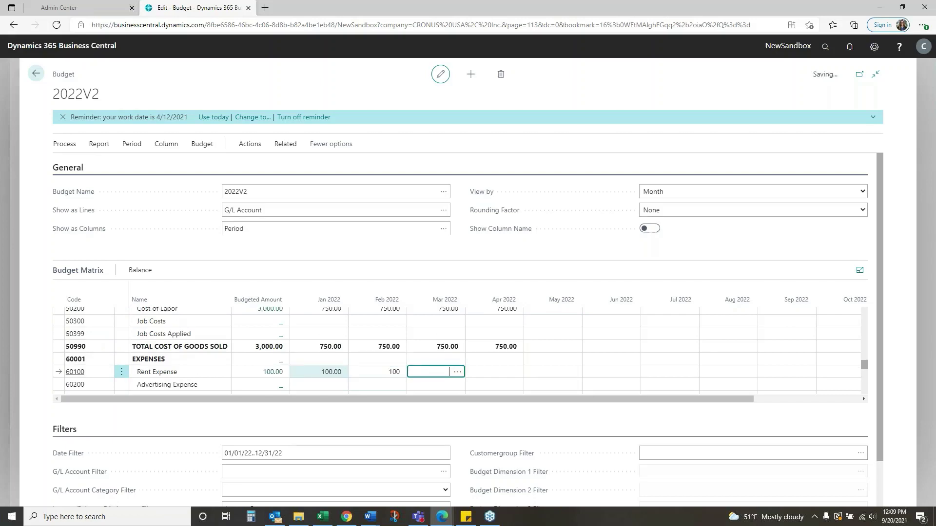
type("100")
key("Tab")
type("100")
key("Tab")
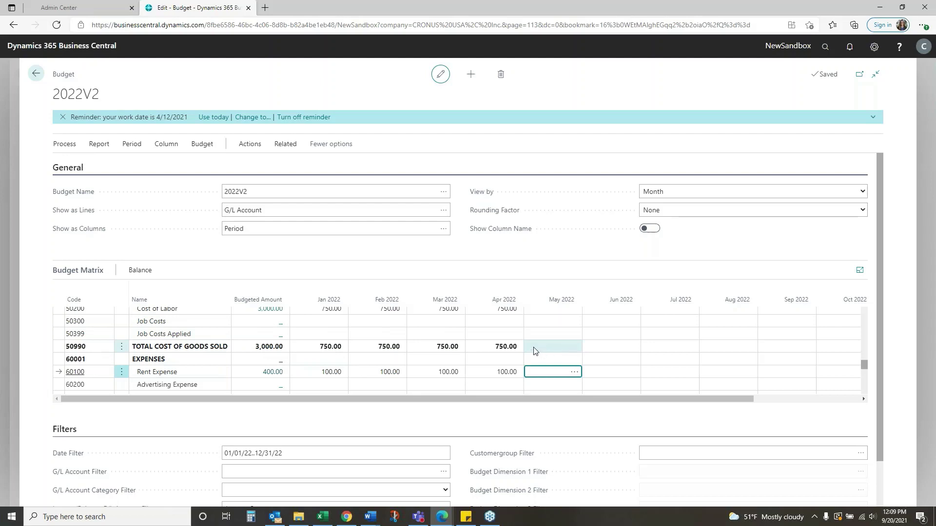
- Review the Rent Expense budget entries behind its 400.00 total, then return to the 2022V2 matrix
scroll(549, 353, "down", 1)
scroll(549, 352, "down", 8)
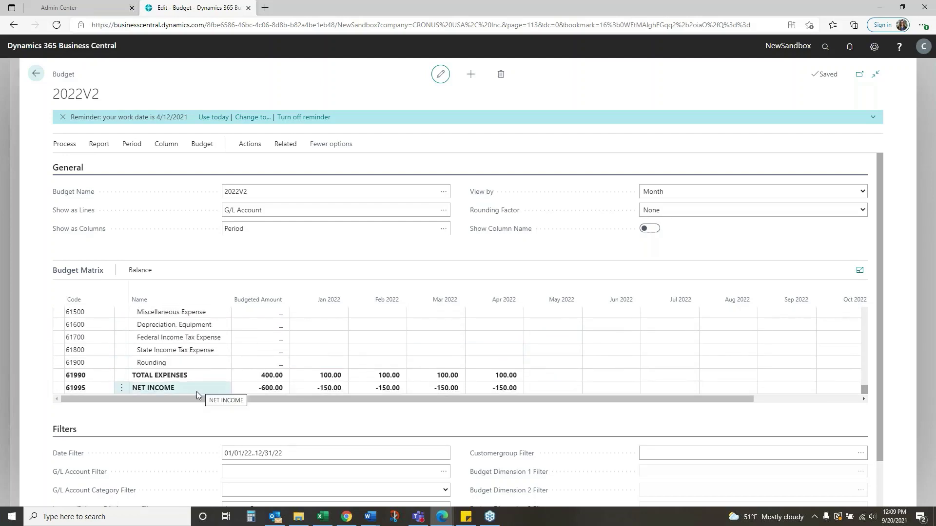
scroll(540, 369, "up", 8)
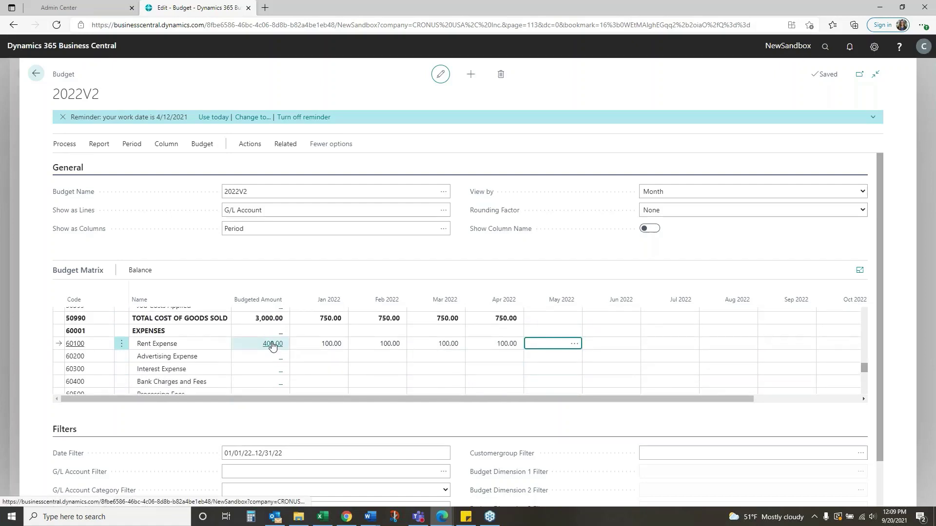
left_click(272, 344)
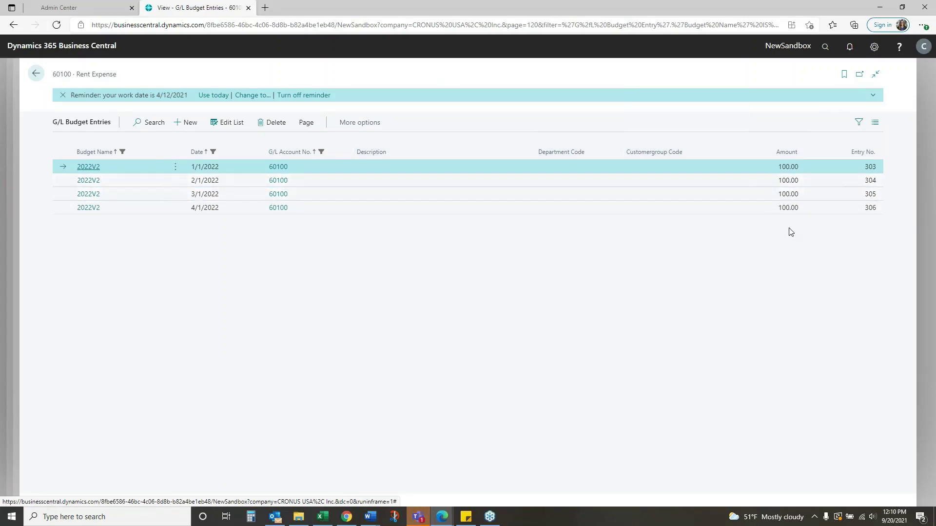
left_click(35, 73)
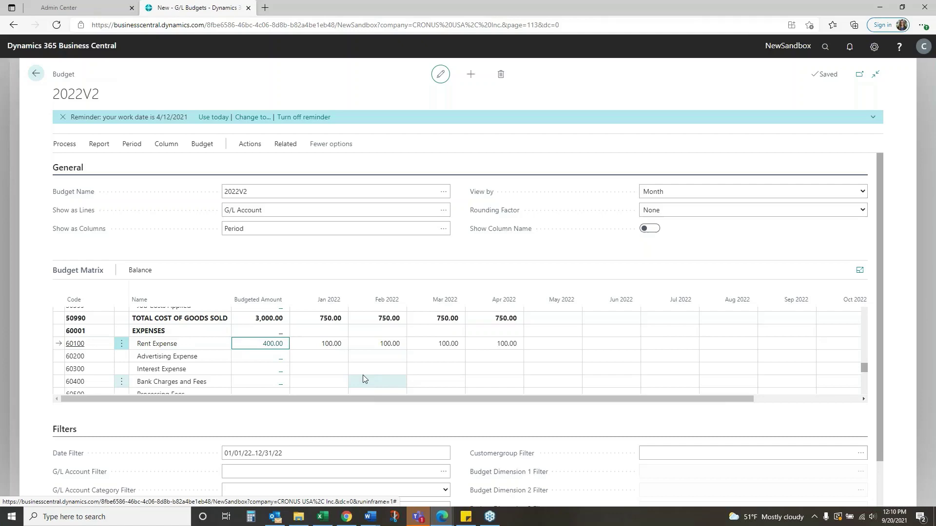
- Budget 100 per month Rent Expense for the ADM department, January through April
scroll(401, 408, "down", 1)
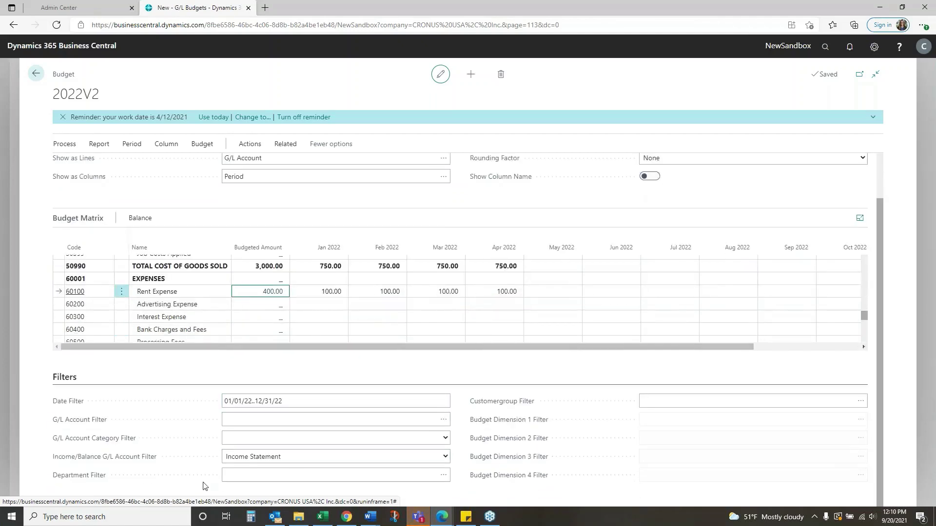
left_click(443, 475)
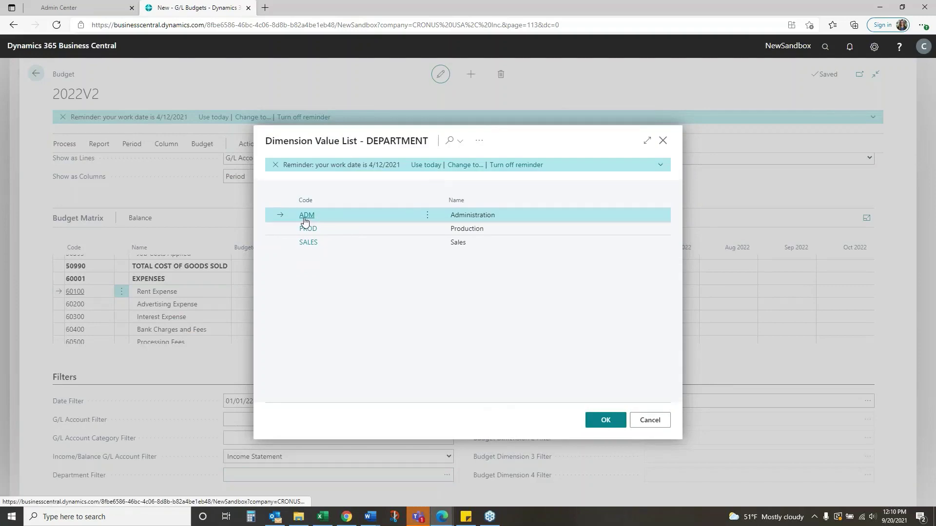
left_click(304, 217)
left_click(319, 292)
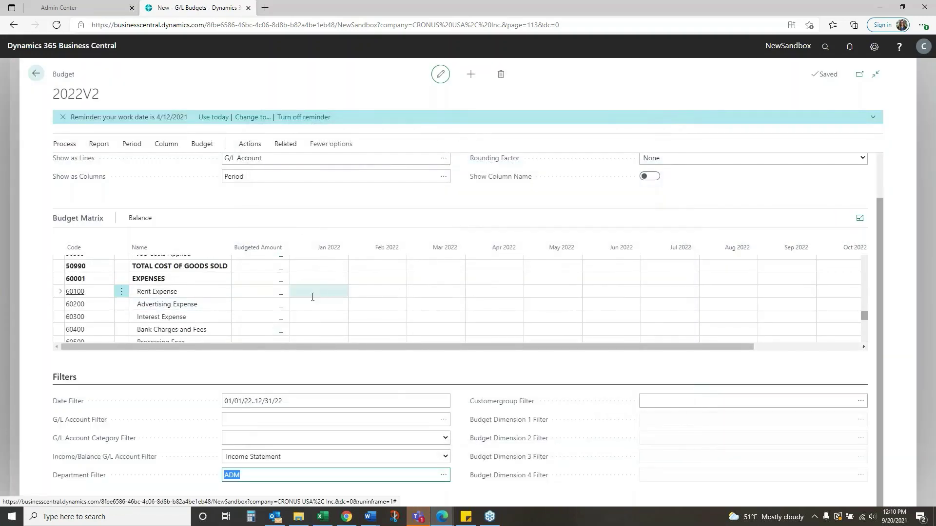
type("100")
key("Tab")
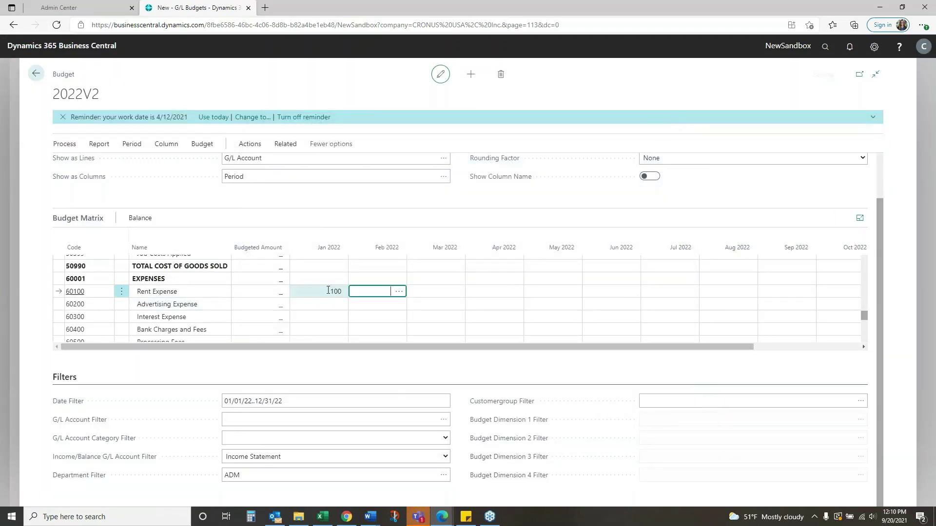
type("100")
key("Tab")
type("100")
key("Tab")
type("100")
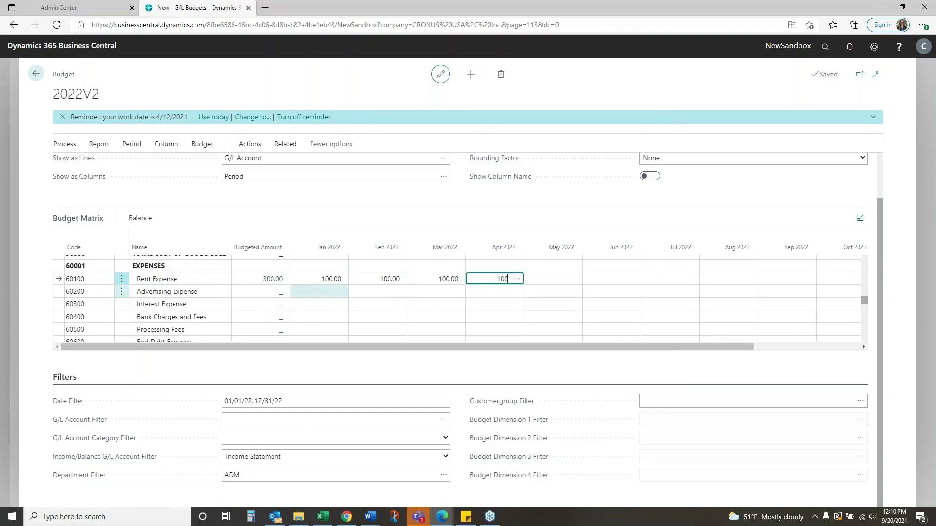
key("Tab")
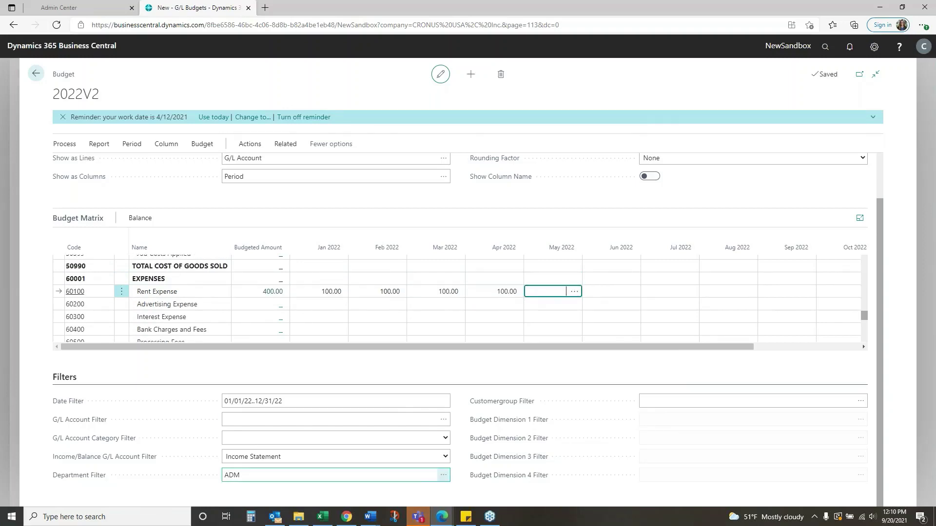
- Budget 100 per month Rent Expense for the SALES department, January through April
left_click(442, 477)
left_click(312, 247)
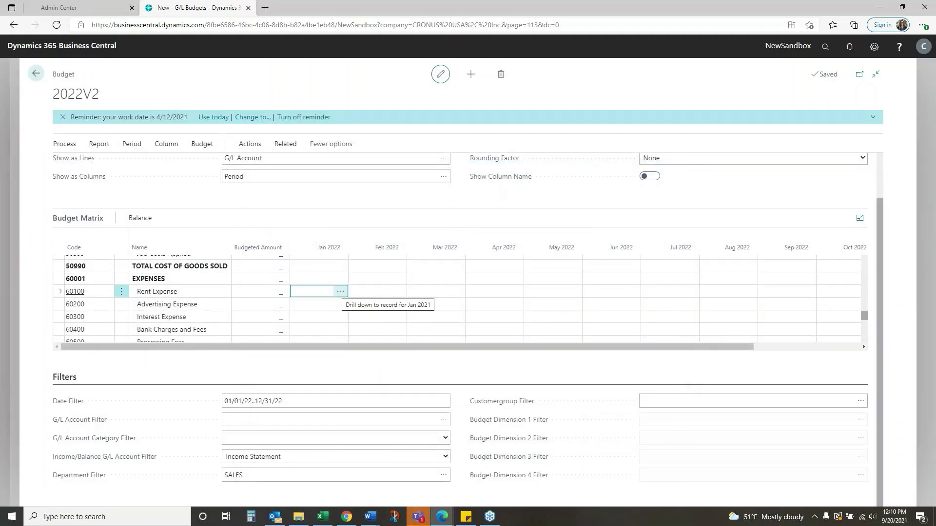
type("100")
key("Tab")
type("100")
key("Tab")
type("100")
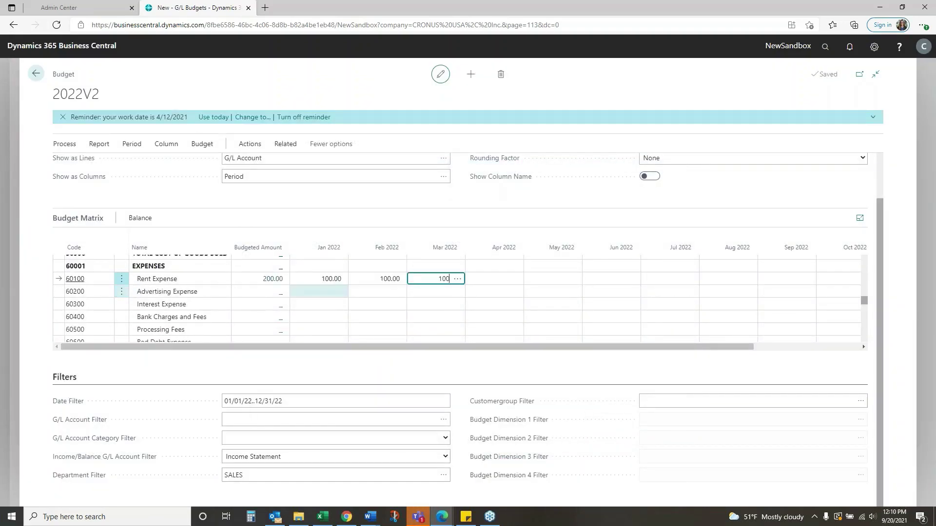
key("Tab")
type("100")
key("Tab")
- Clear the Department Filter so Rent Expense shows its 1,200.00 total across departments
left_click(258, 474)
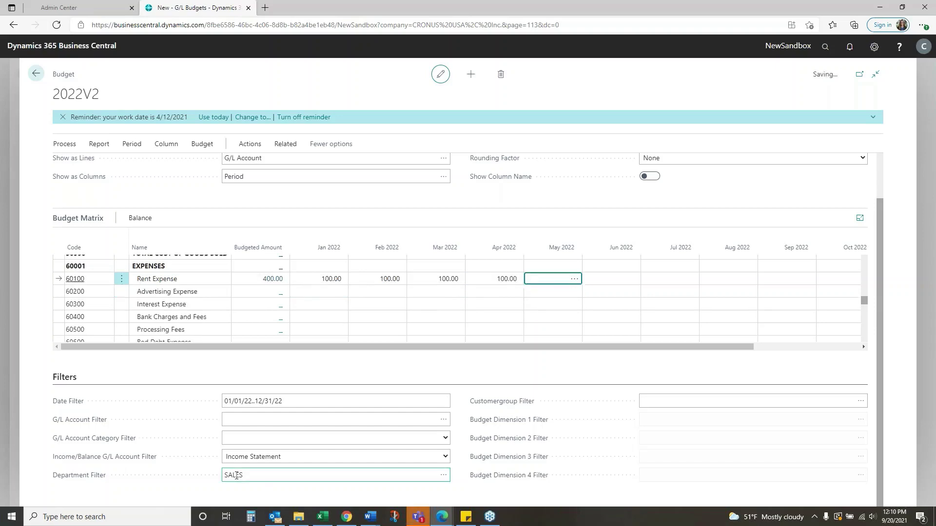
key("BackSpace")
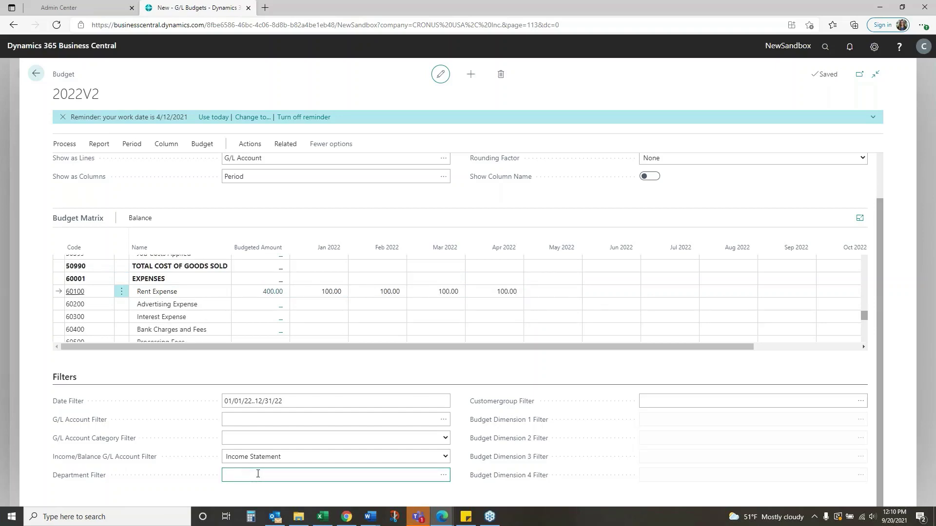
key("Tab")
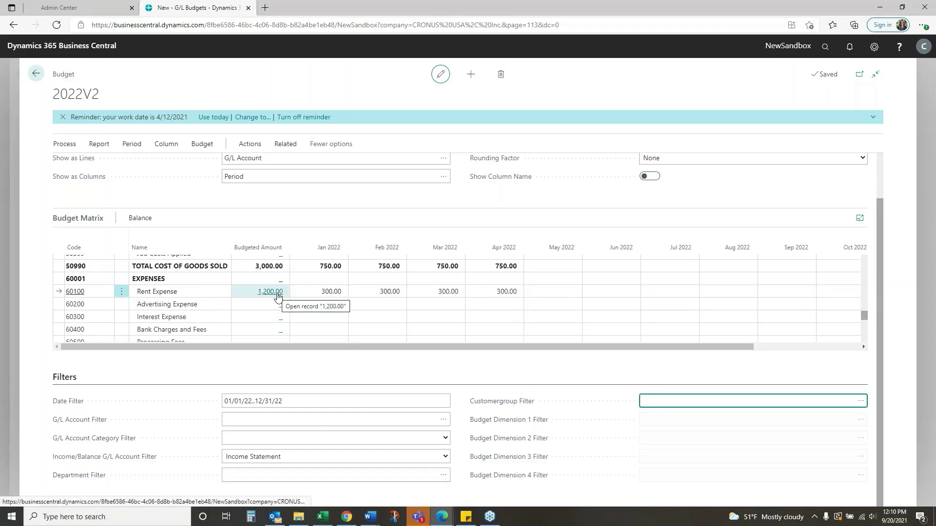
left_click(271, 292)
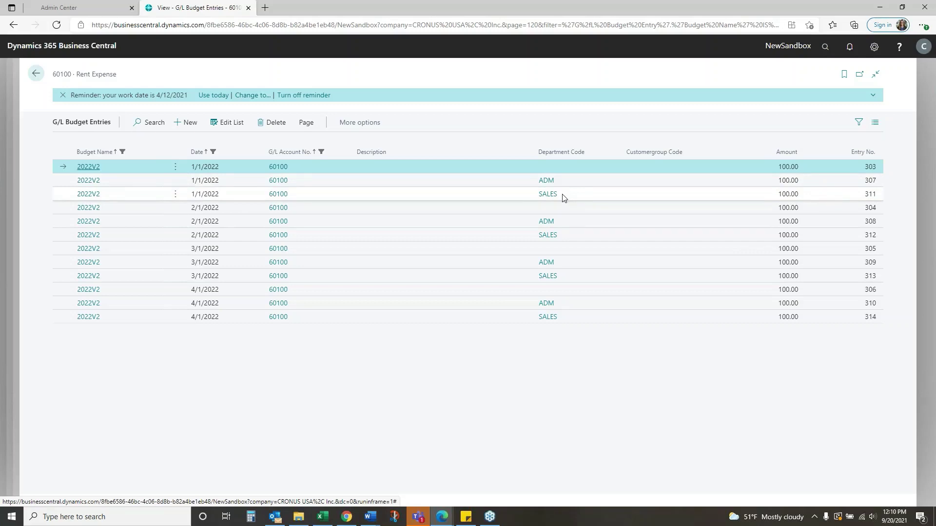
left_click(38, 74)
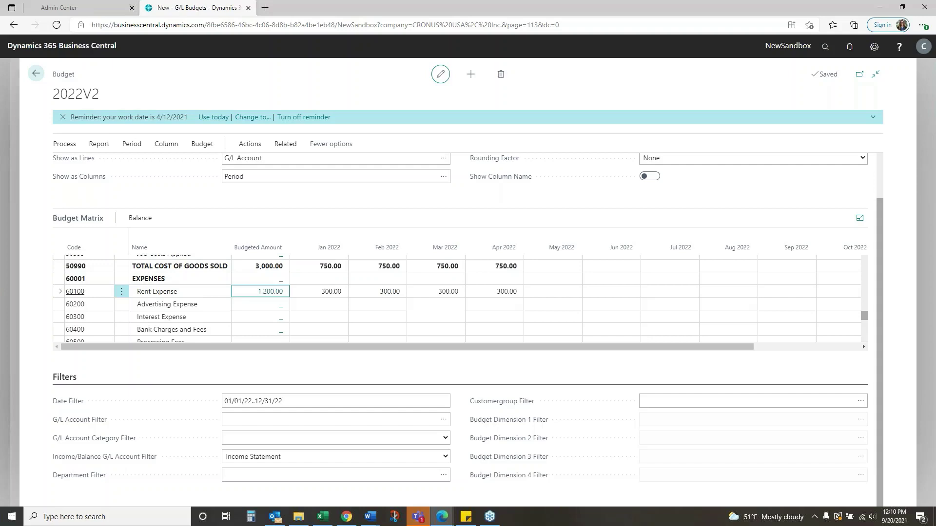
- Export budget 2022V2 to Excel for G/L accounts 40000..61995
left_click(249, 144)
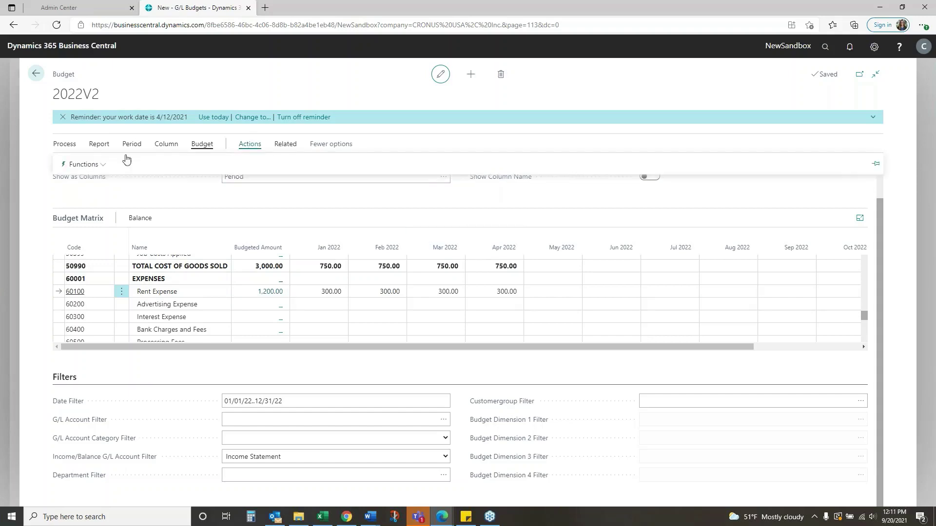
left_click(92, 163)
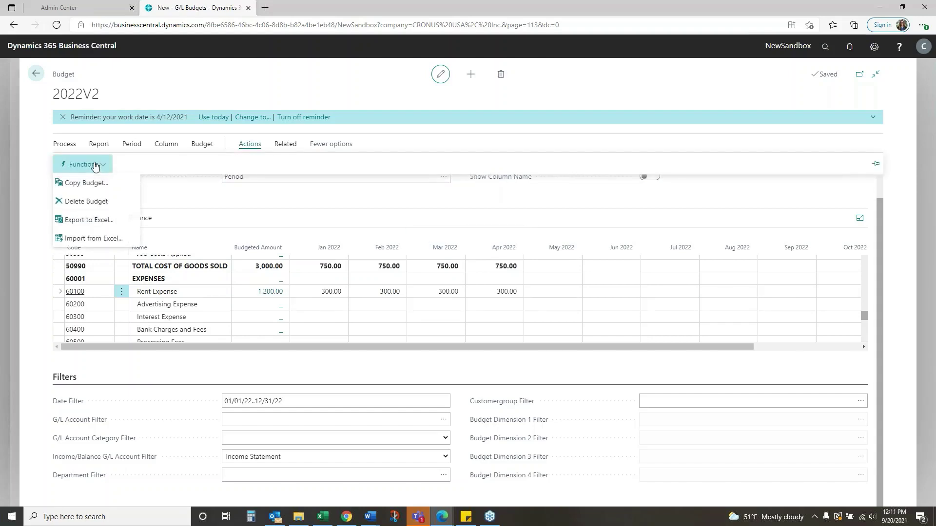
left_click(101, 219)
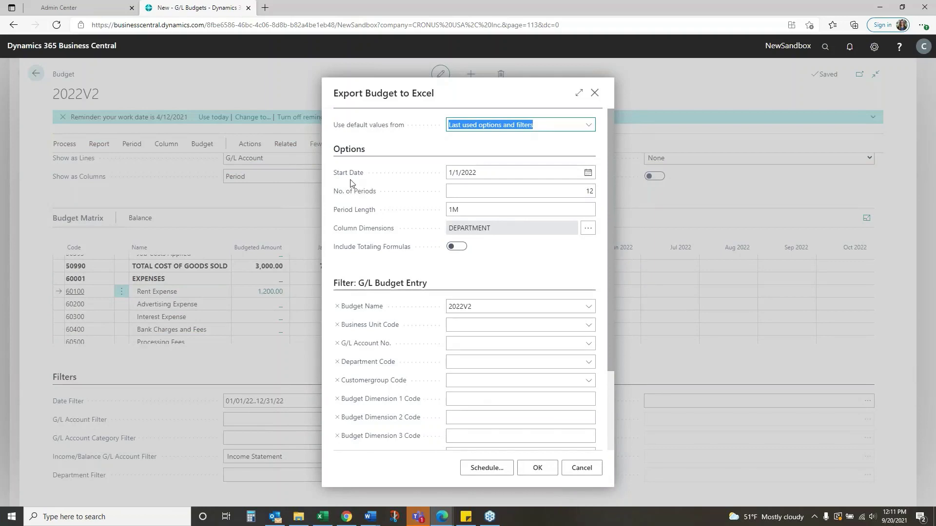
mouse_move(353, 174)
left_click(472, 345)
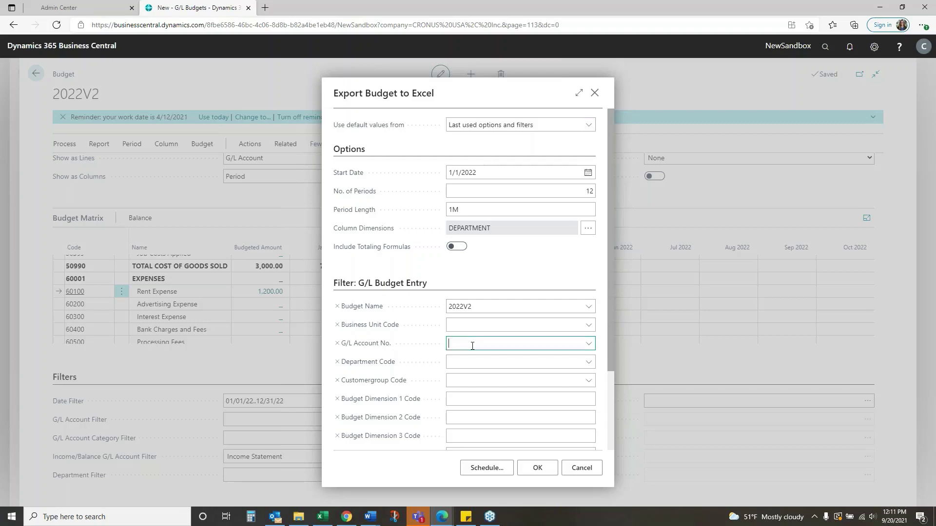
type("40000")
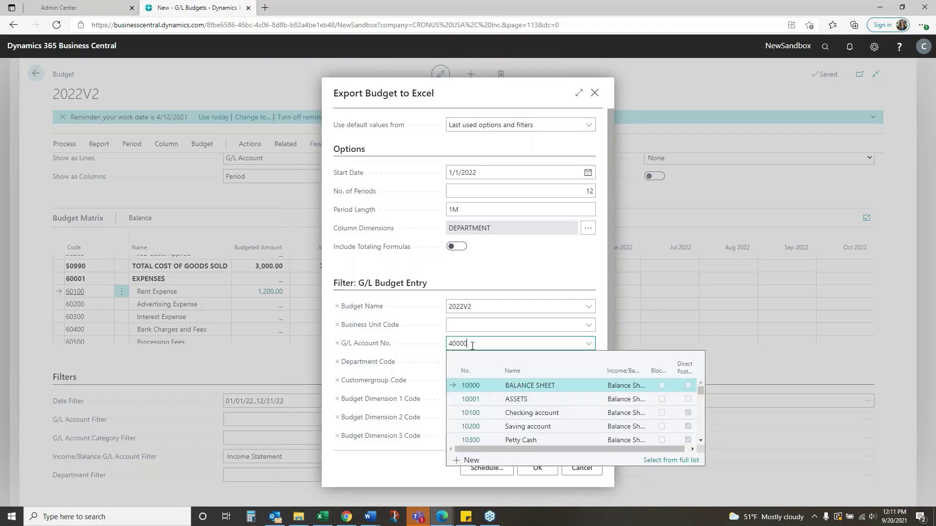
type("..6199")
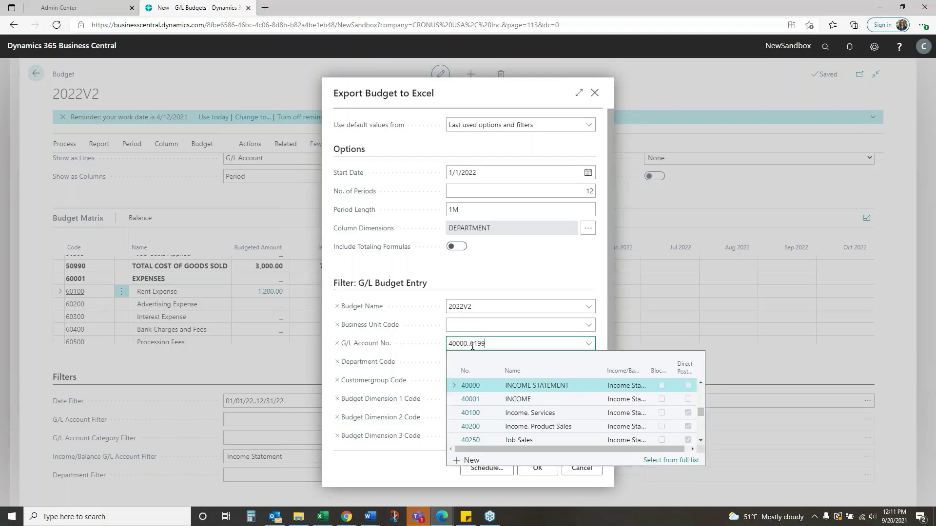
type("5")
left_click(552, 324)
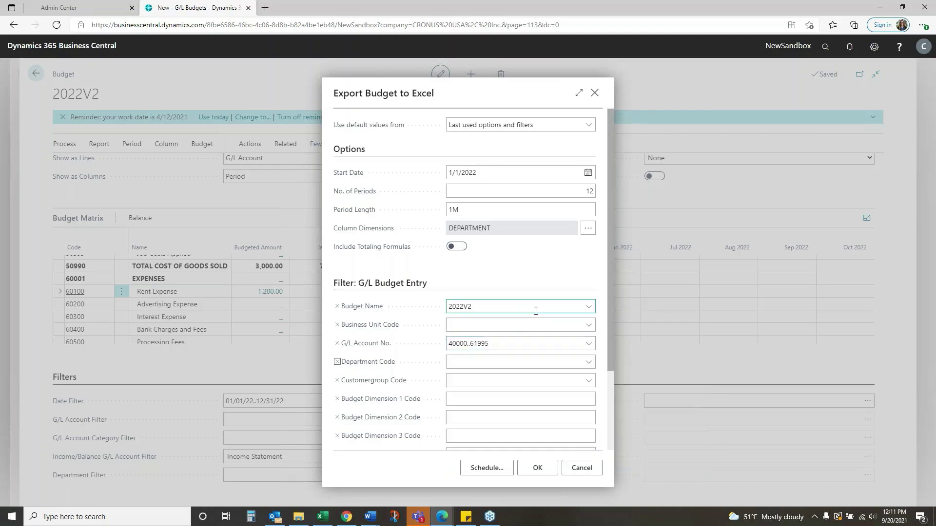
left_click(545, 469)
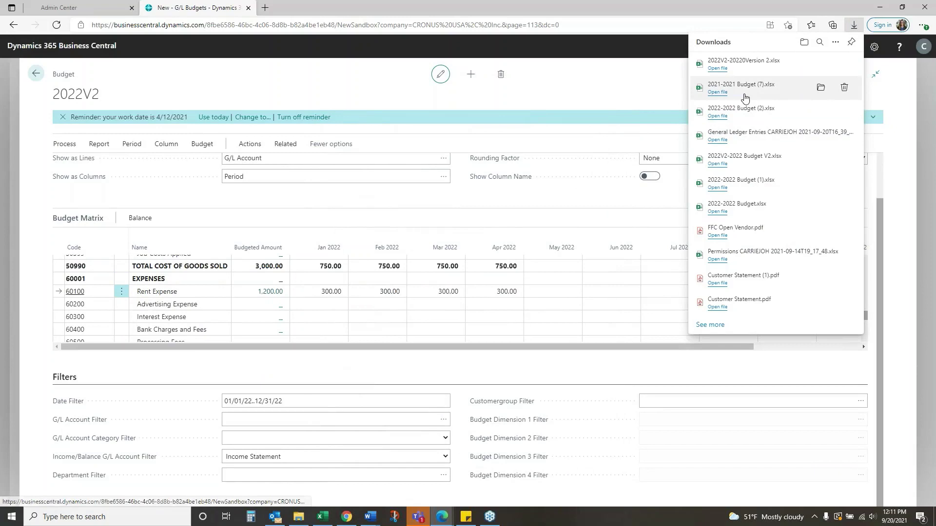
- Open the downloaded 2022V2 workbook, enable editing and autofit all columns
left_click(719, 68)
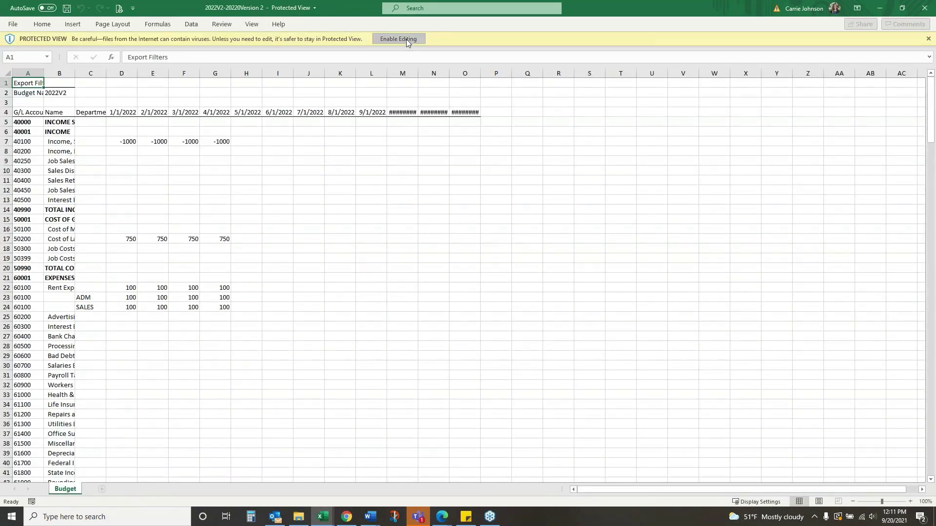
left_click(405, 39)
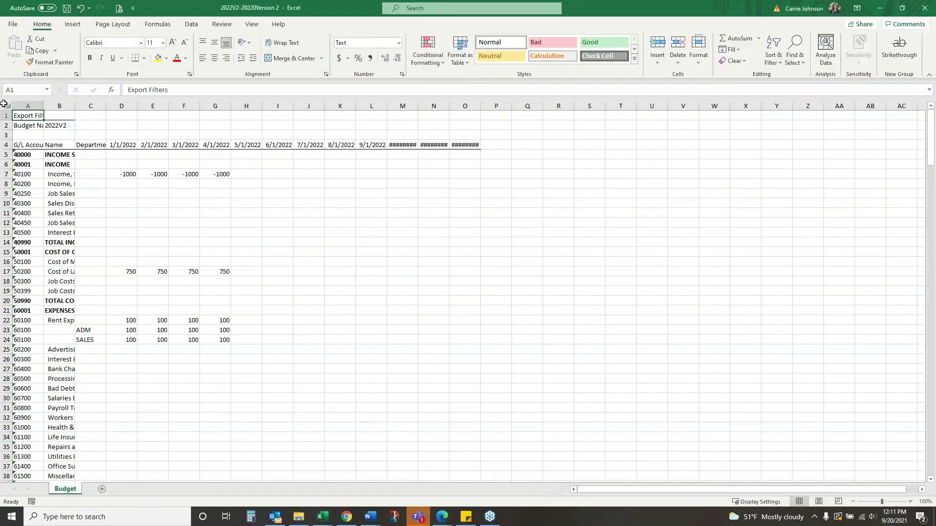
left_click(5, 105)
double_click(46, 106)
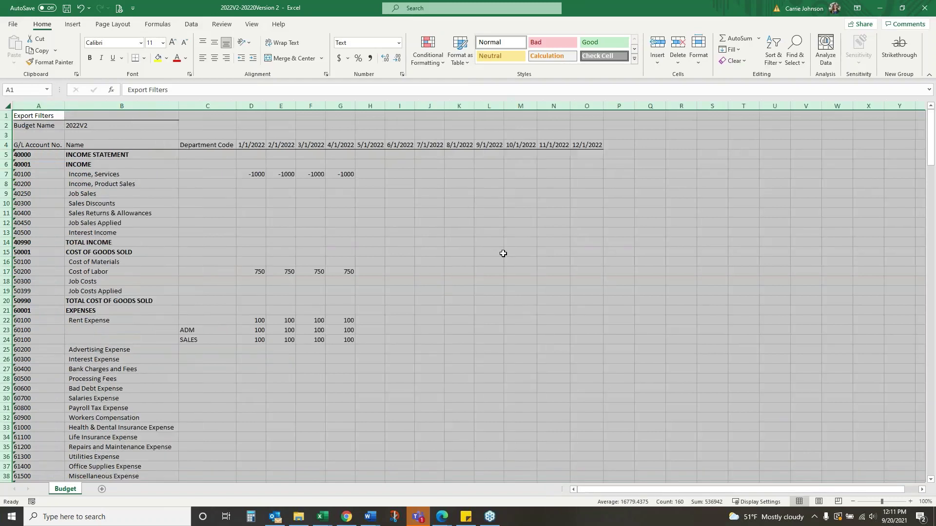
left_click(501, 252)
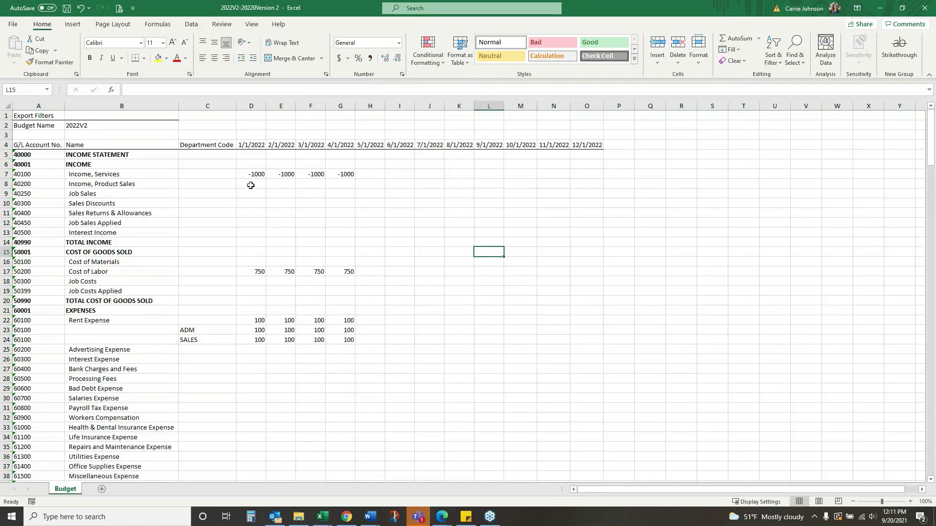
- Check the Income, Services total, the January Cost of Labor amount and the three Rent Expense rows
left_click_drag(253, 176, 375, 175)
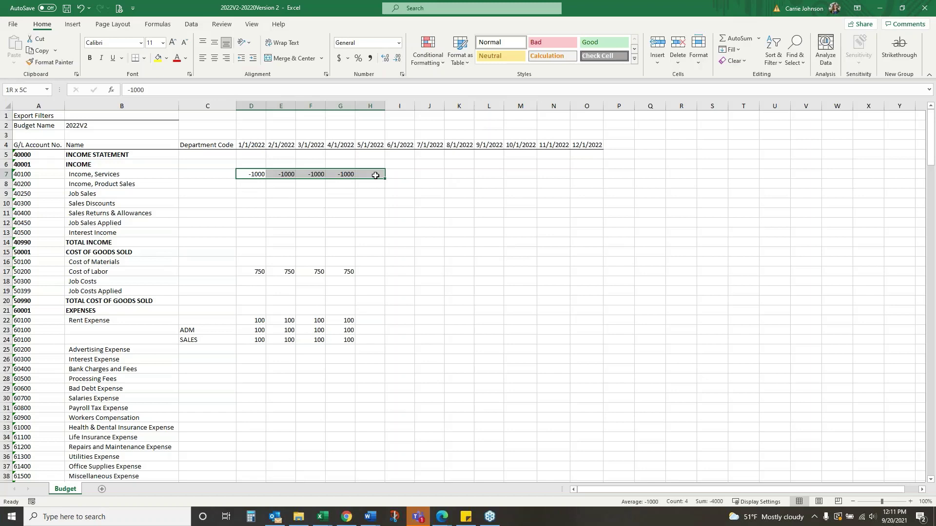
left_click(264, 272)
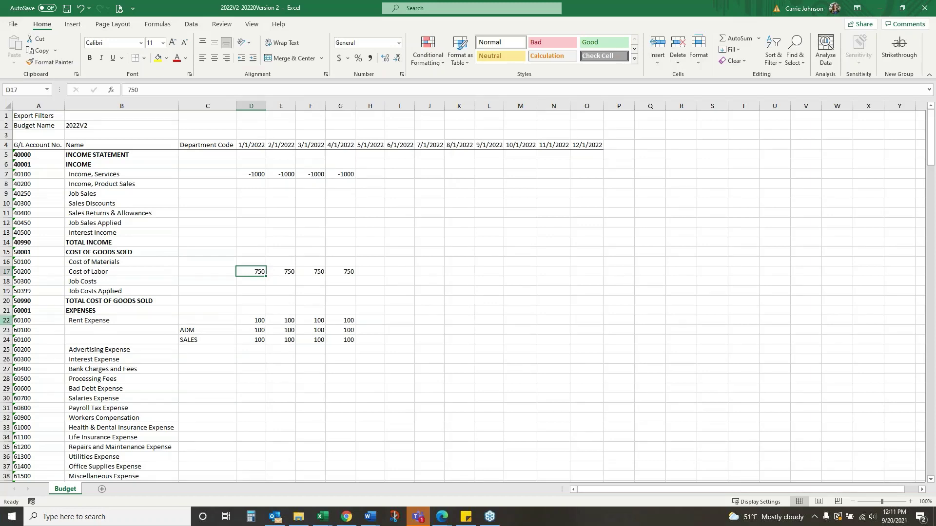
left_click_drag(6, 320, 7, 340)
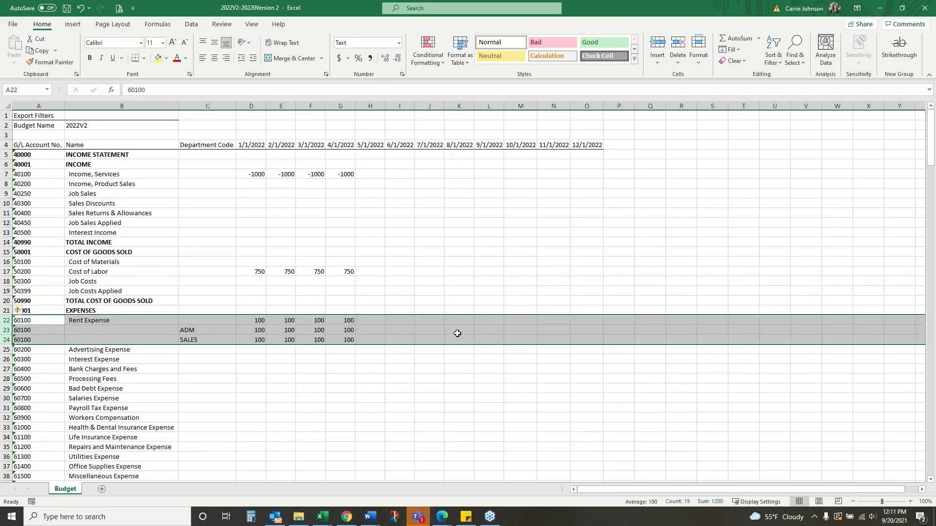
- Fill Income, Services with -1000 for May through December
left_click(411, 221)
left_click(378, 174)
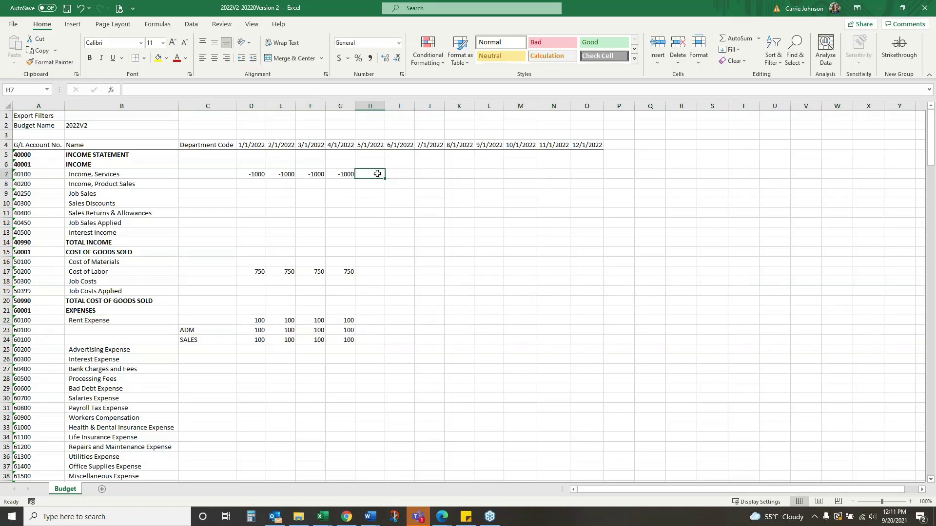
type("-1000")
key("ctrl+Return")
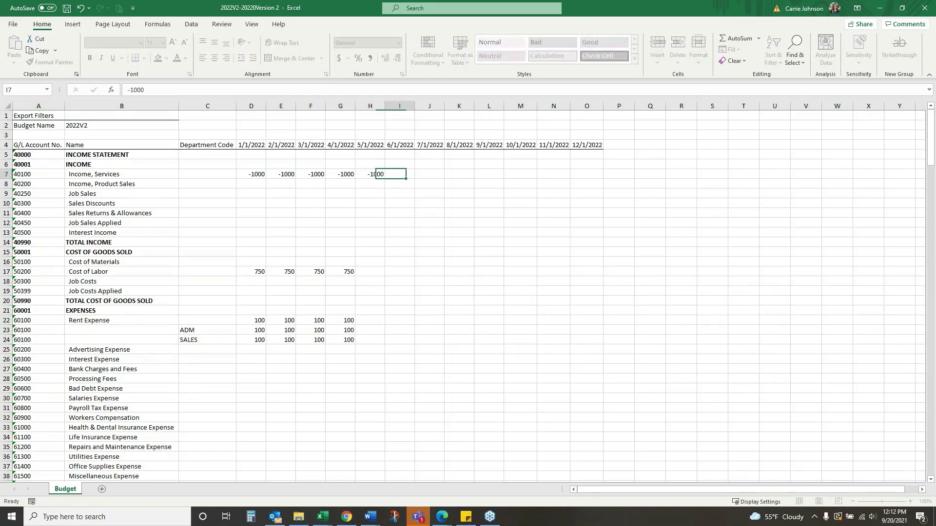
key("ctrl+c")
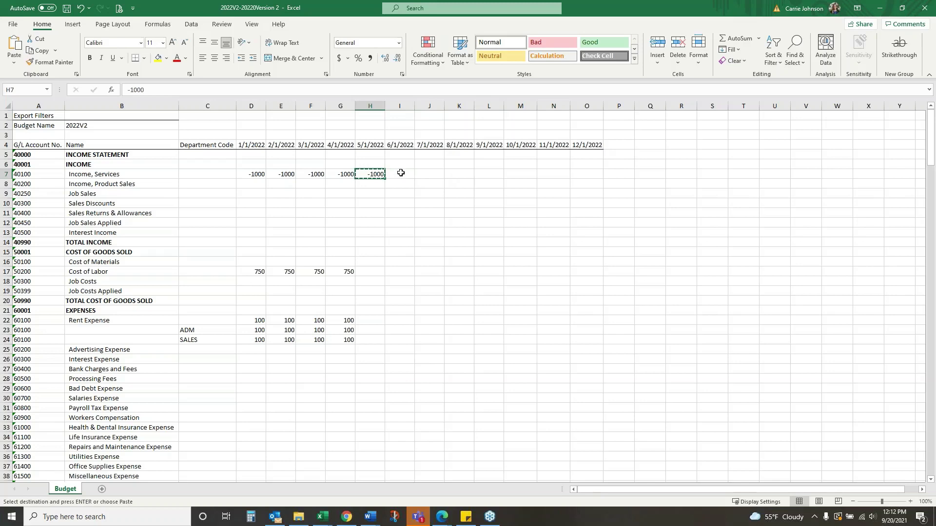
left_click_drag(399, 174, 590, 174)
key("Return")
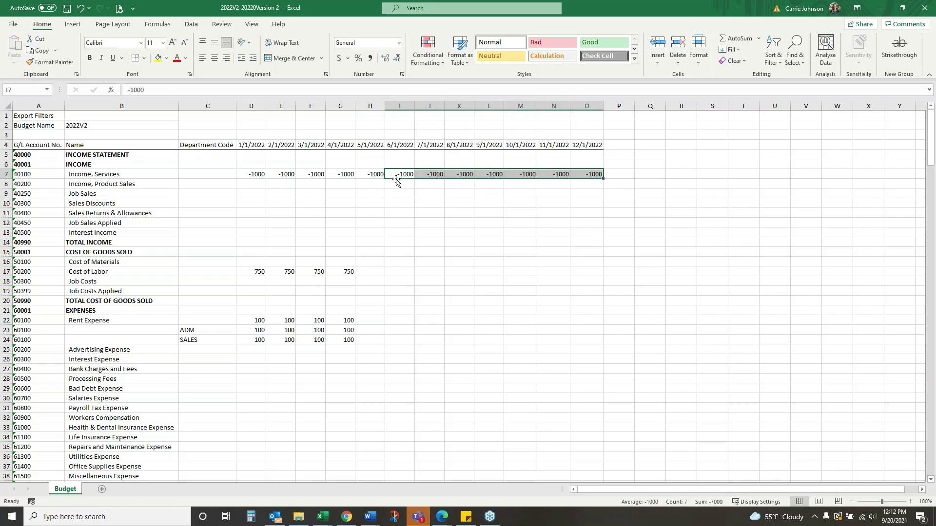
- Fill Income, Product Sales with -1250 for every month January through December
left_click(247, 181)
type("-1250")
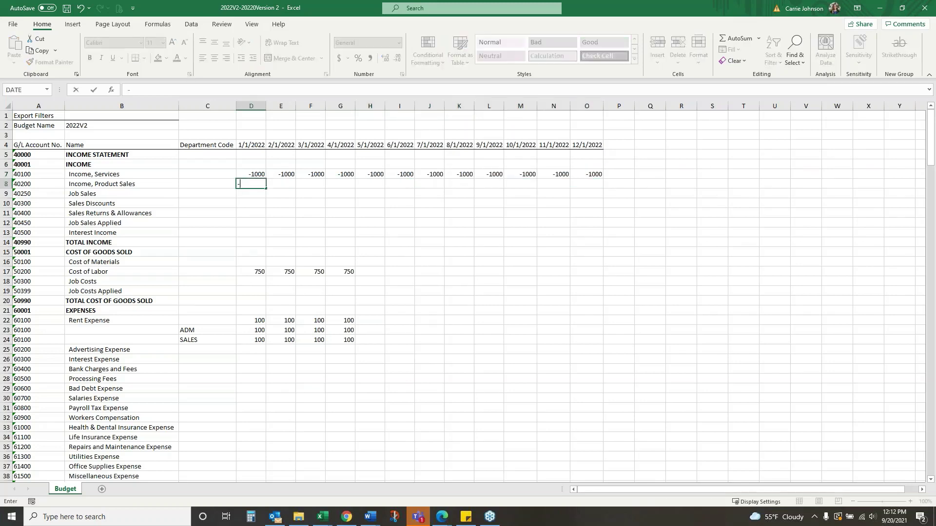
key("Tab")
key("Left")
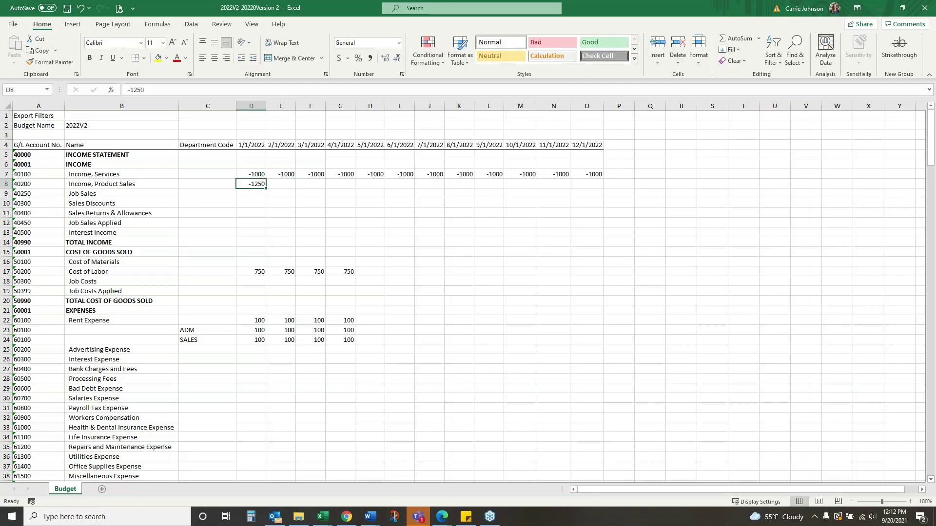
key("ctrl+c")
key("Right")
key("shift+Right")
key("shift+Right")
key("shift+Right")
key("shift+Right")
key("shift+Right")
key("shift+Right")
key("shift+Right")
key("shift+Right")
key("shift+Right")
key("shift+Right")
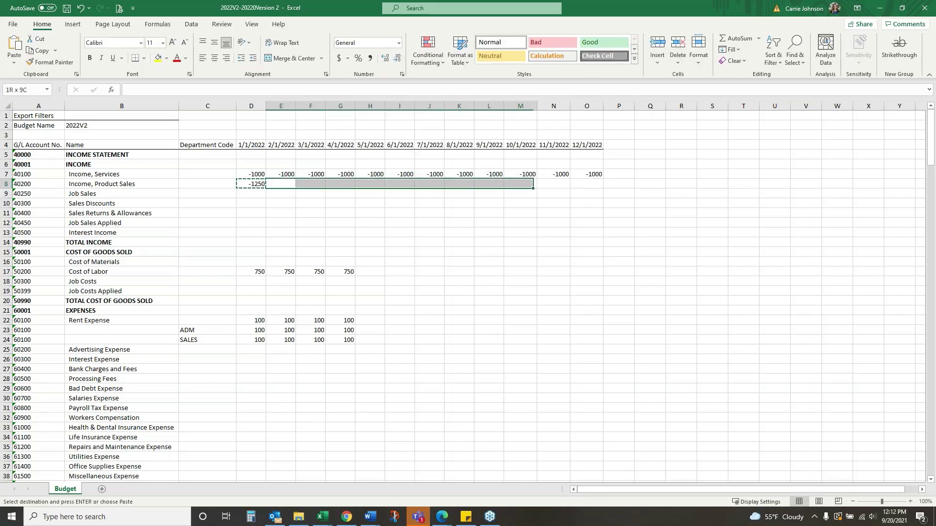
key("Return")
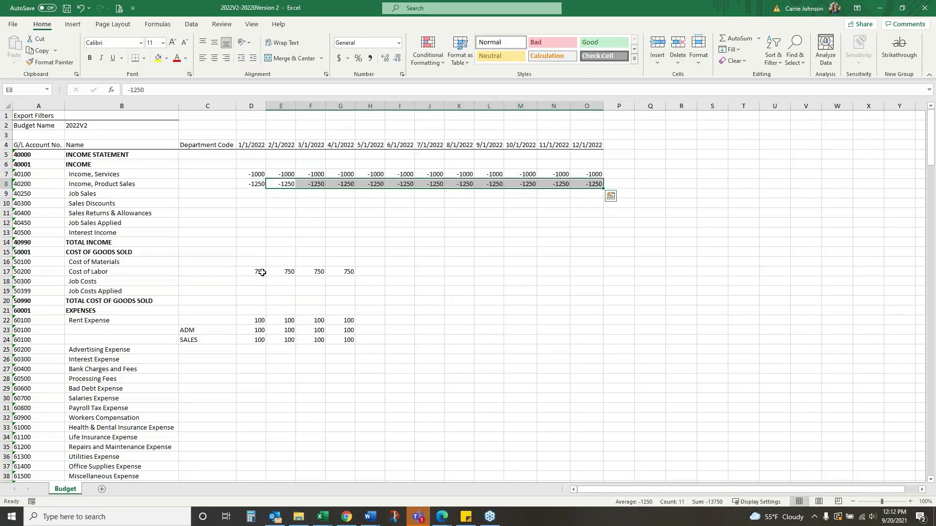
- Set Cost of Labor to 800 for every month January through December
left_click(259, 271)
type("800")
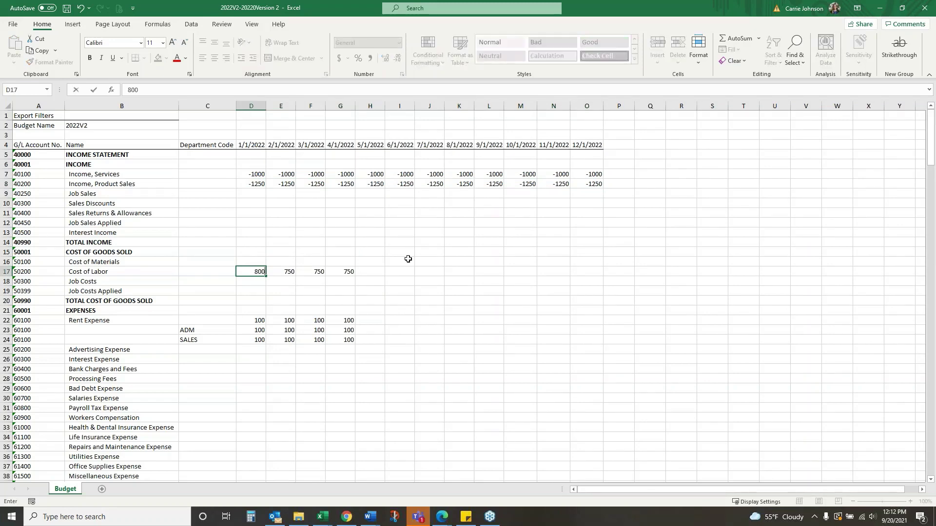
key("Tab")
type("800")
key("Tab")
type("800")
key("Tab")
type("80")
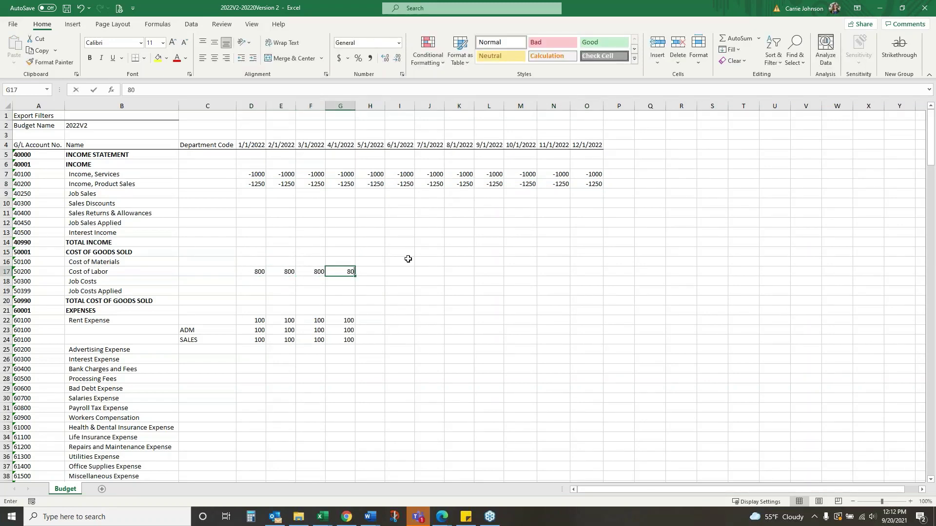
type("0")
key("Tab")
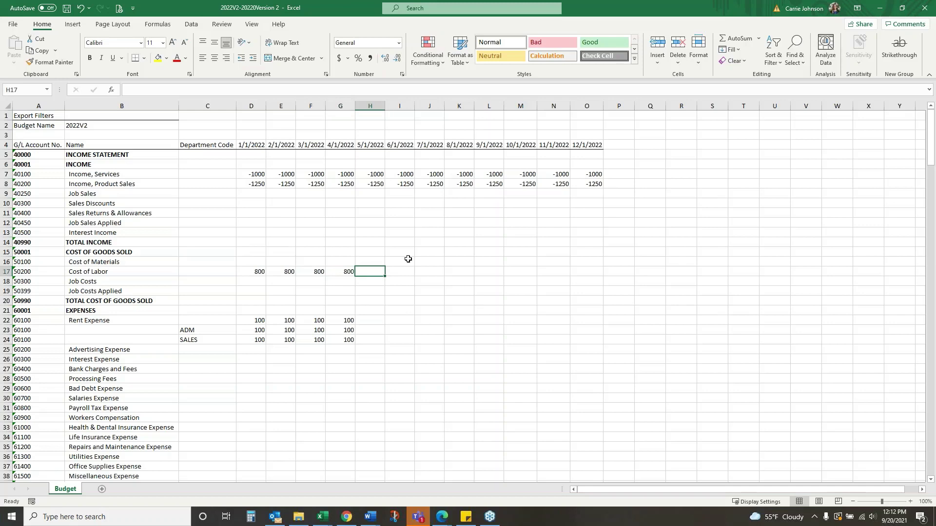
key("Left")
key("ctrl+c")
key("Right")
key("shift+Right")
key("shift+Right")
key("shift+Right")
key("shift+Right")
key("shift+Right")
key("shift+Right")
key("shift+Right")
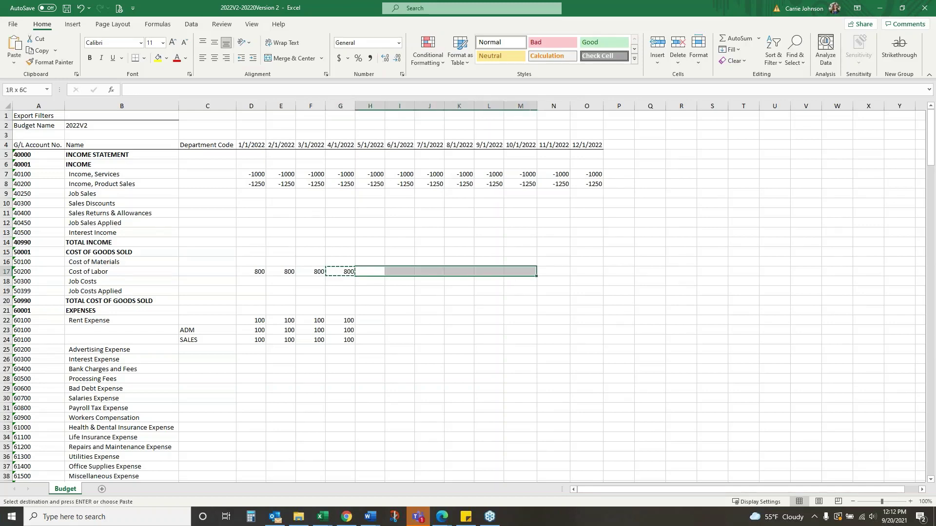
key("Return")
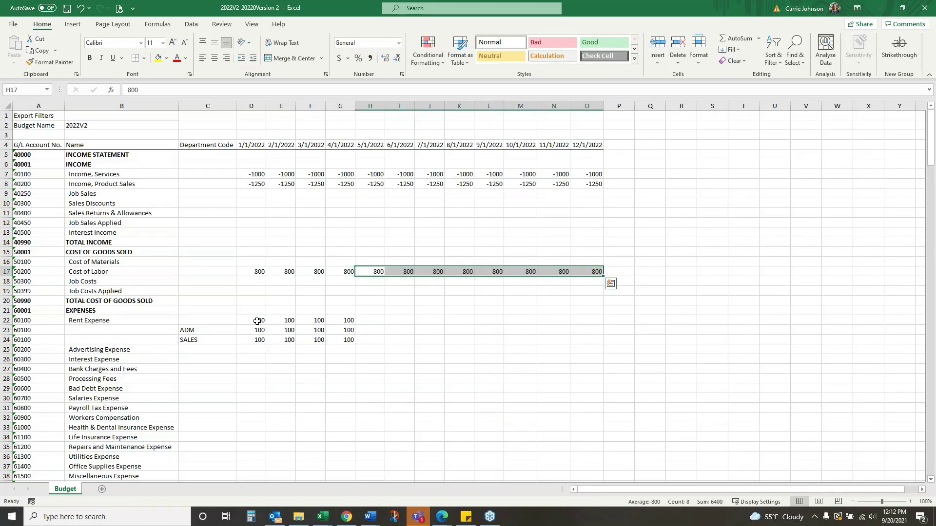
- Copy the three Rent Expense rows' 100 amounts into May through December, then close the workbook
left_click_drag(253, 320, 595, 340)
key("ctrl+c")
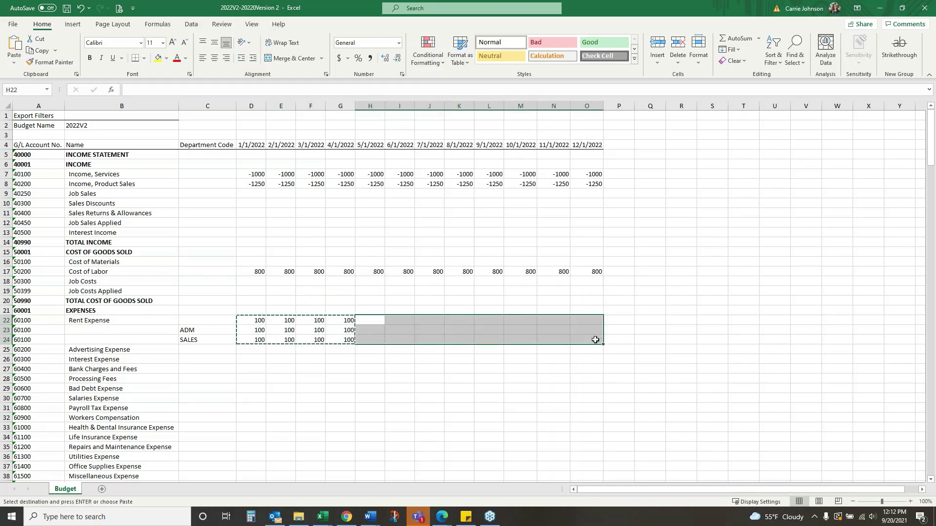
key("ctrl+v")
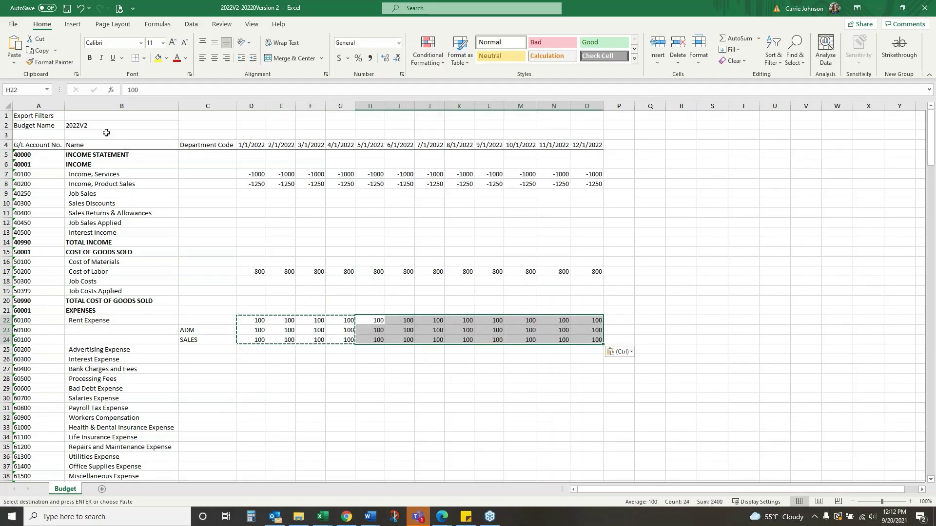
left_click(67, 9)
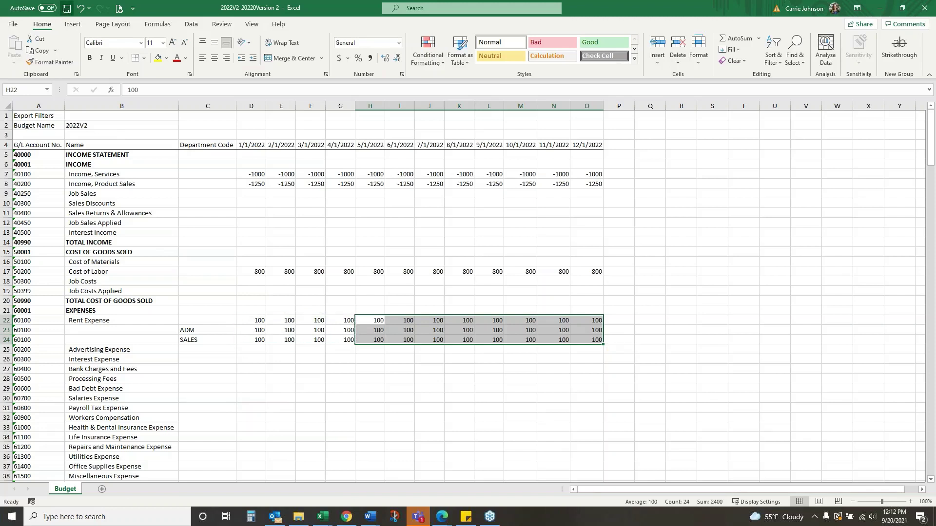
left_click(925, 8)
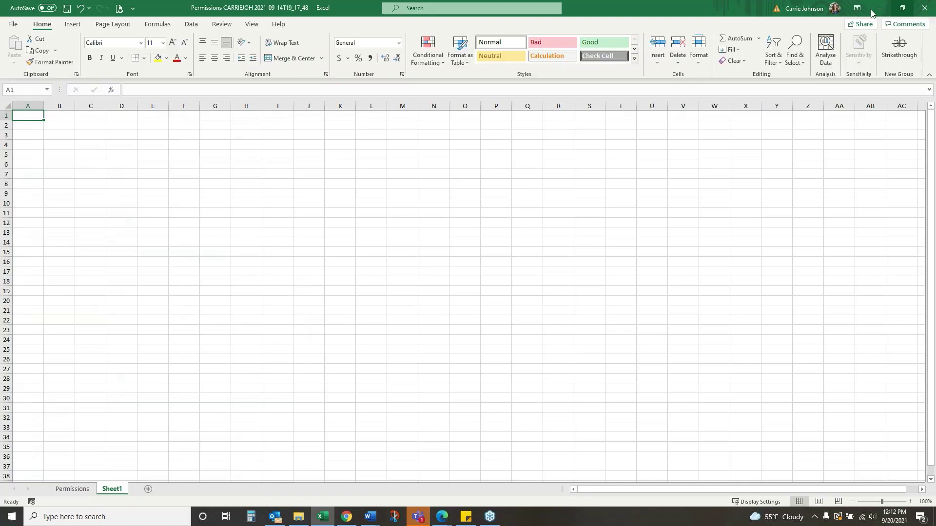
- Start an Import from Excel into 2022V2 with the option set to Add entries
left_click(877, 9)
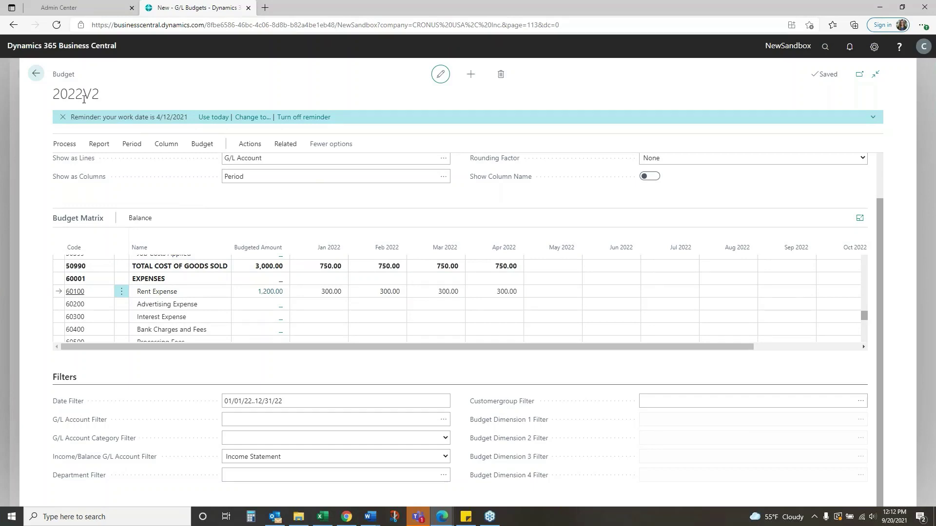
left_click(249, 143)
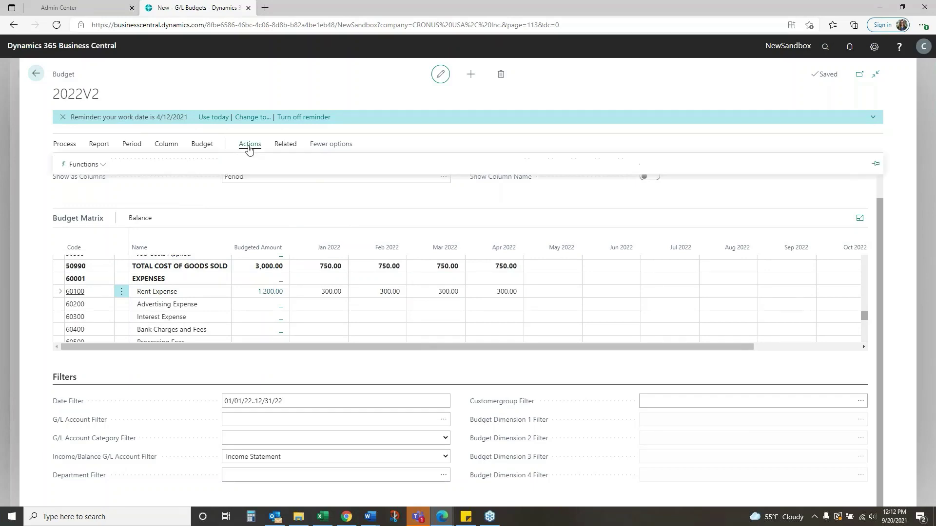
left_click(103, 166)
left_click(86, 238)
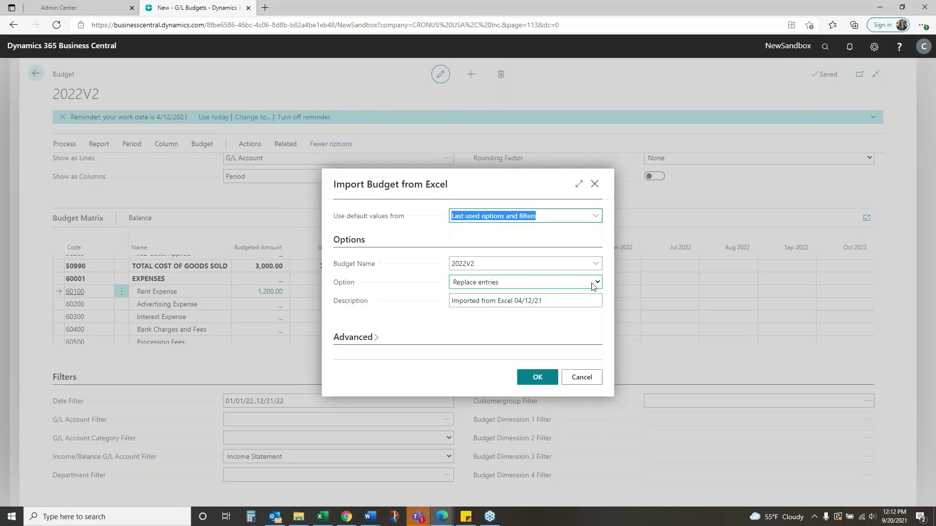
left_click(593, 286)
left_click(508, 307)
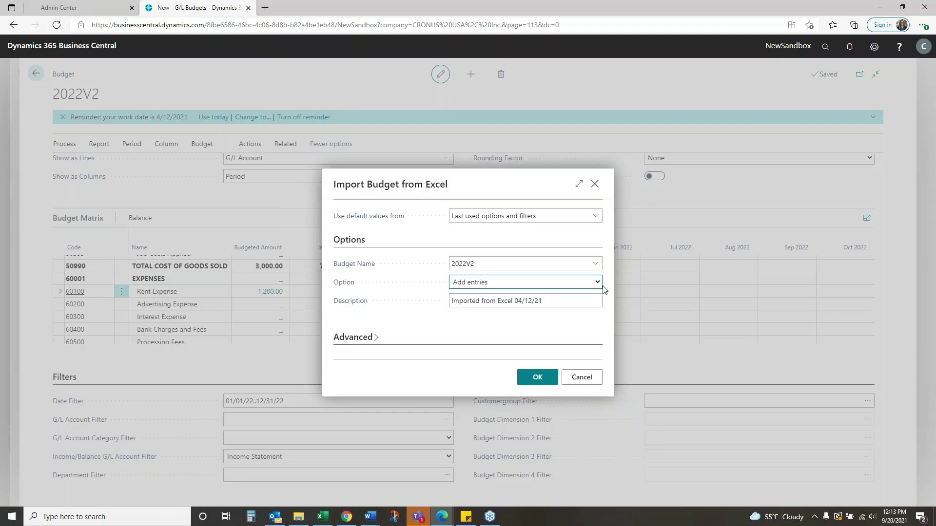
left_click(537, 379)
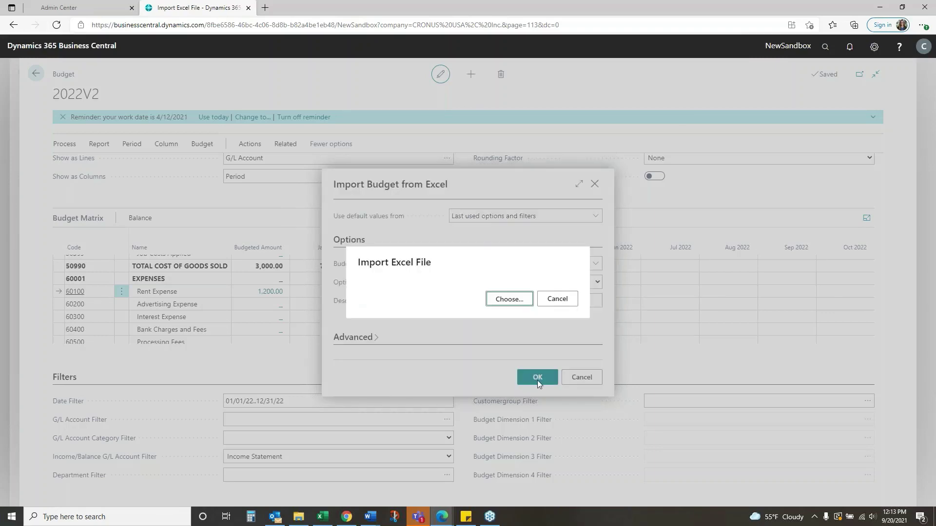
- Import the 2022V2-20220Version 2 file, adding 72 budget entries
left_click(520, 305)
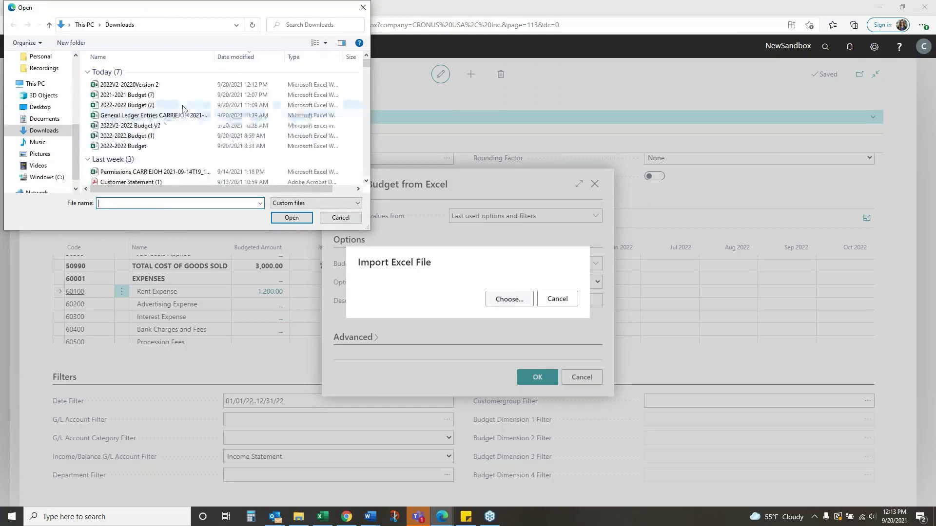
left_click(129, 84)
left_click(291, 218)
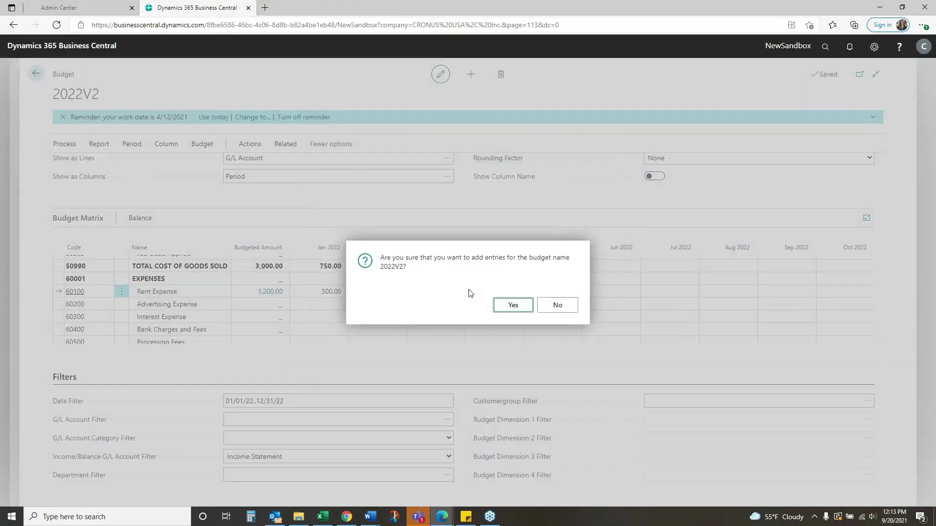
left_click(511, 305)
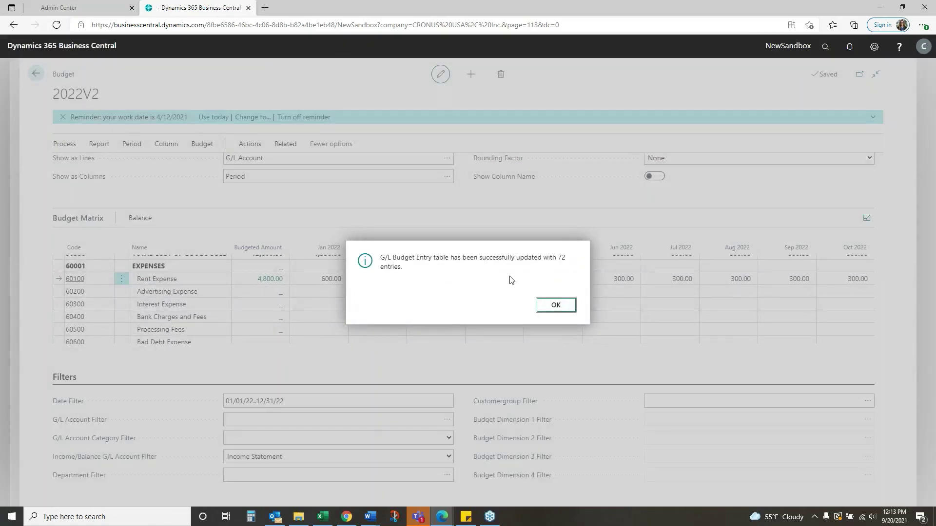
left_click(554, 305)
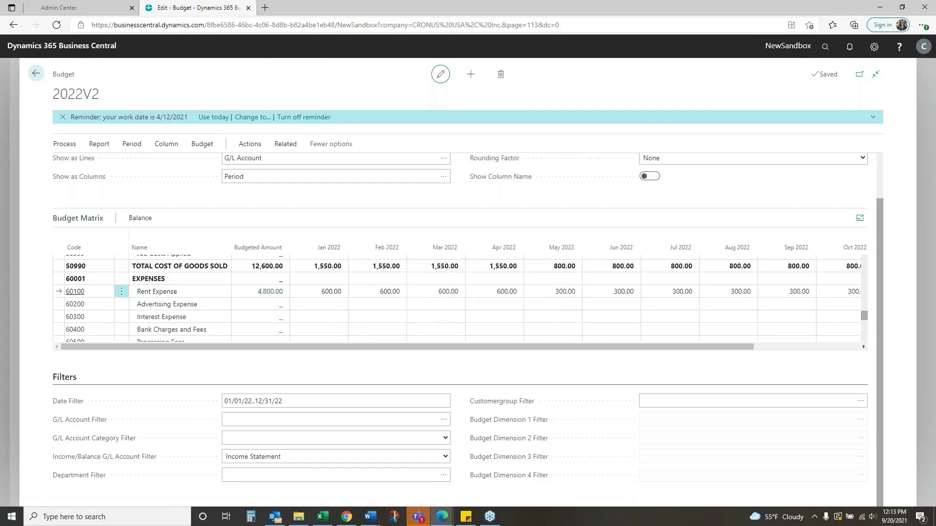
- Review the G/L Budget Entries behind Rent Expense's 4,800.00 budgeted amount
left_click(279, 292)
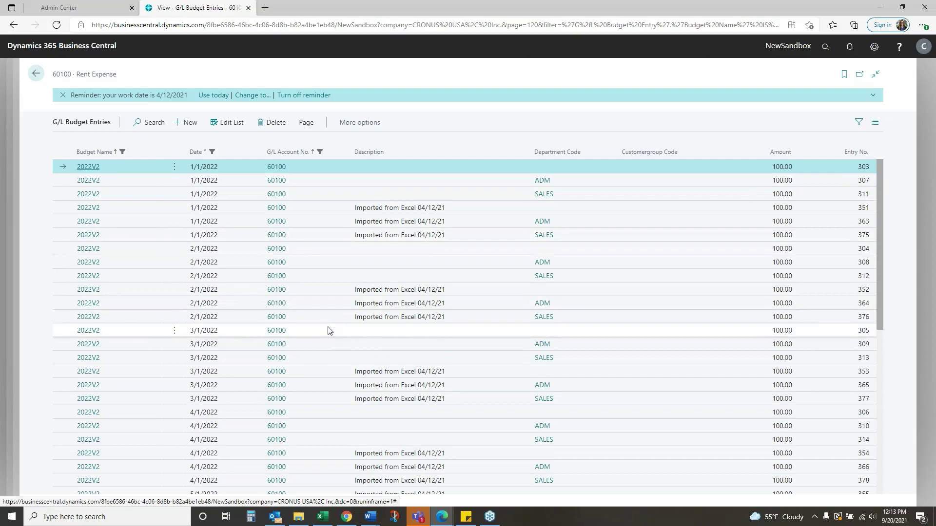
scroll(327, 336, "down", 4)
scroll(325, 348, "up", 4)
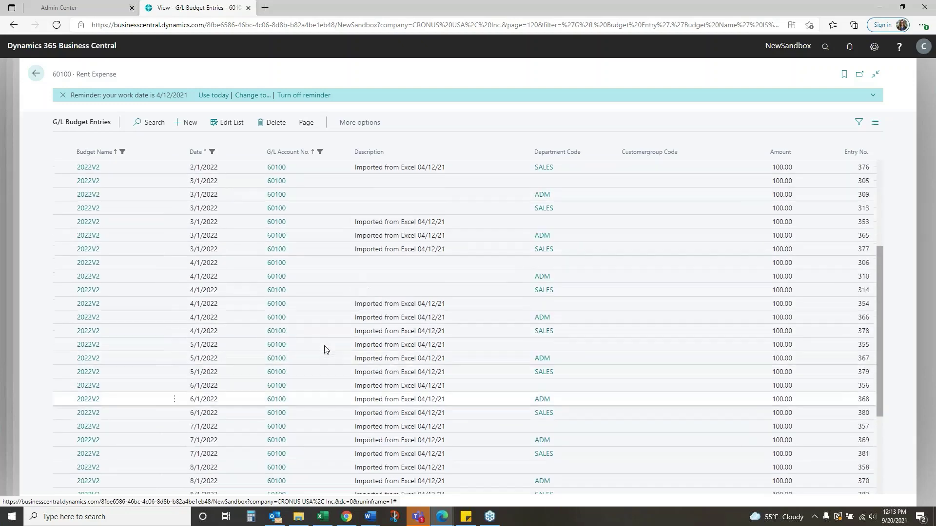
- On the 2022V2 budget, change Rent Expense for January through April 2022 from 600.00 to 300.00
left_click(36, 75)
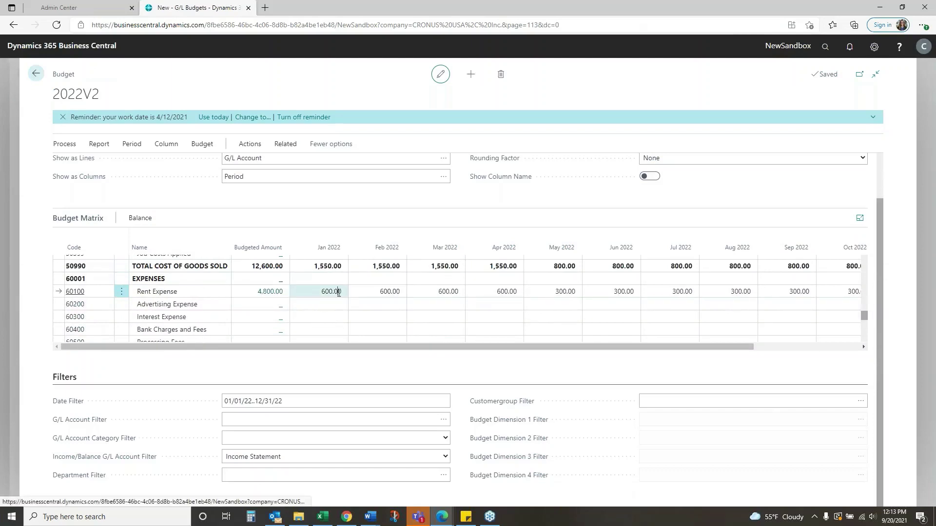
left_click(339, 291)
type("300")
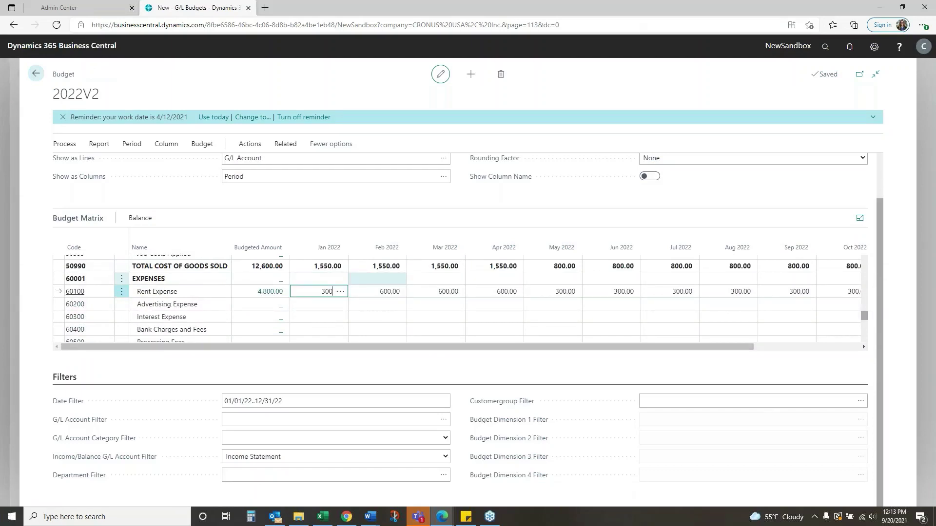
key("Tab")
type("300")
key("Tab")
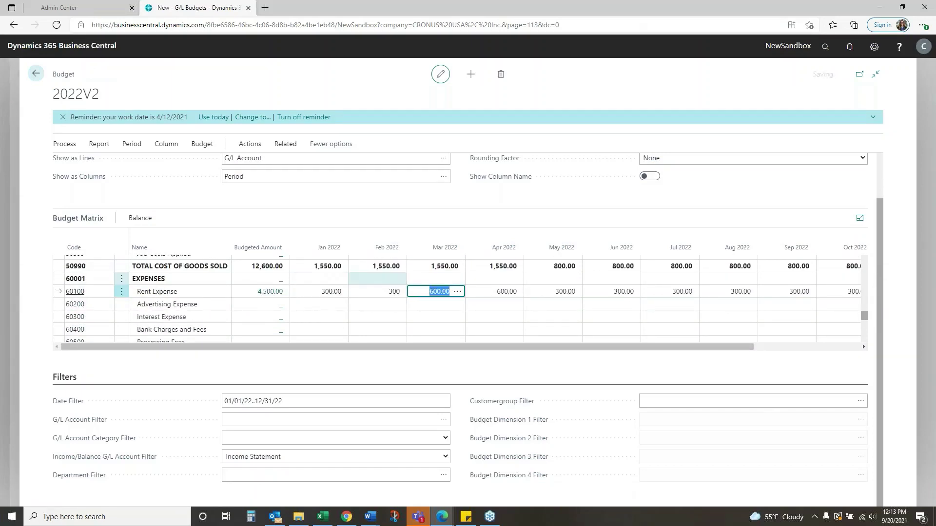
type("300")
key("Tab")
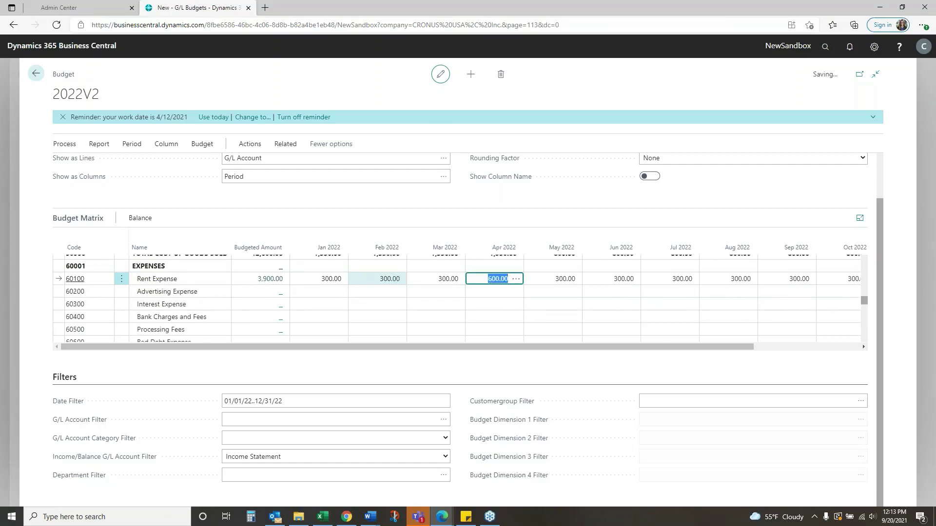
type("300")
key("Tab")
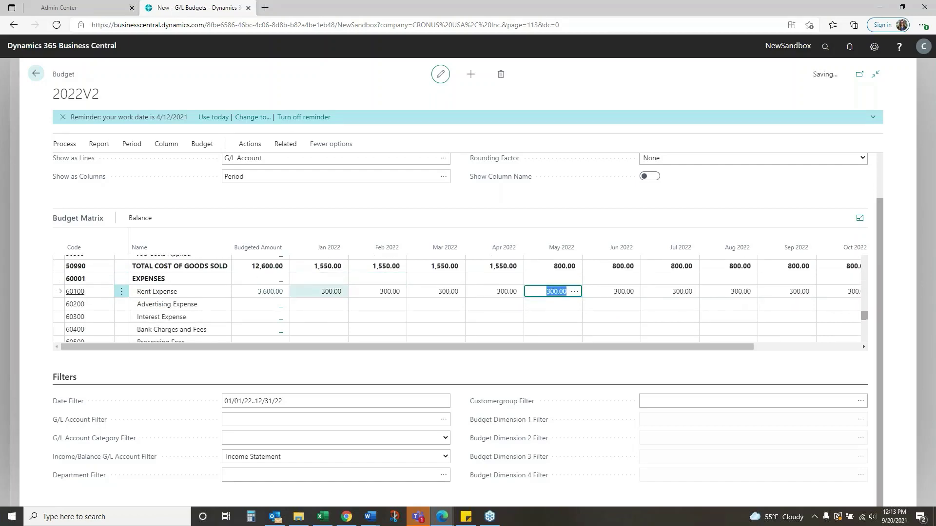
left_click(270, 293)
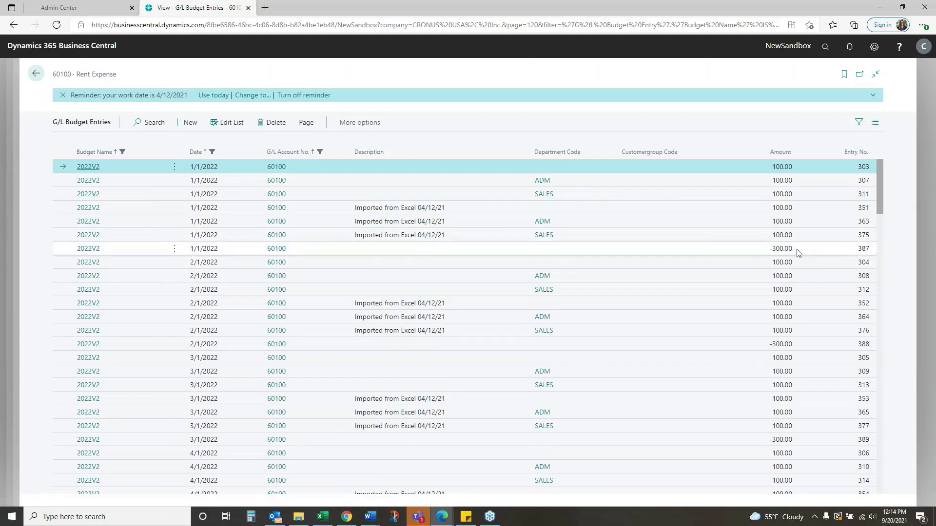
left_click(62, 253)
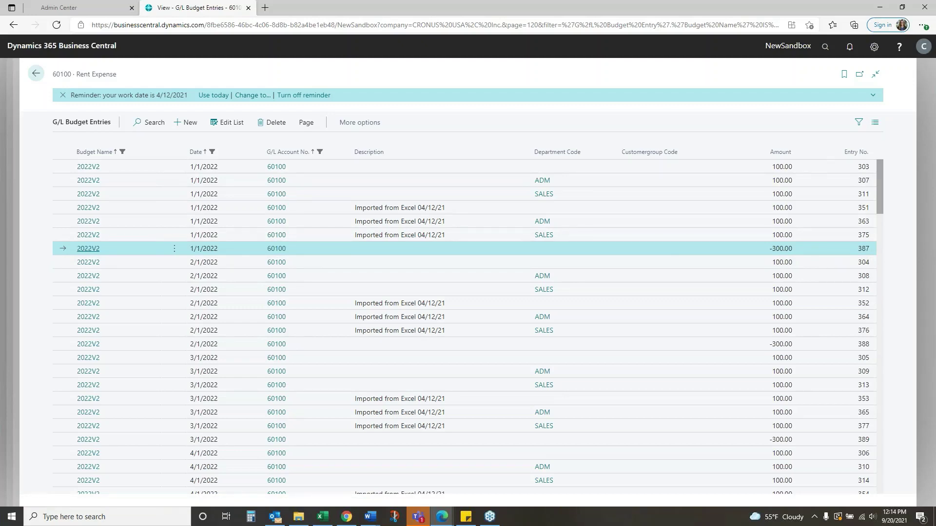
left_click(34, 75)
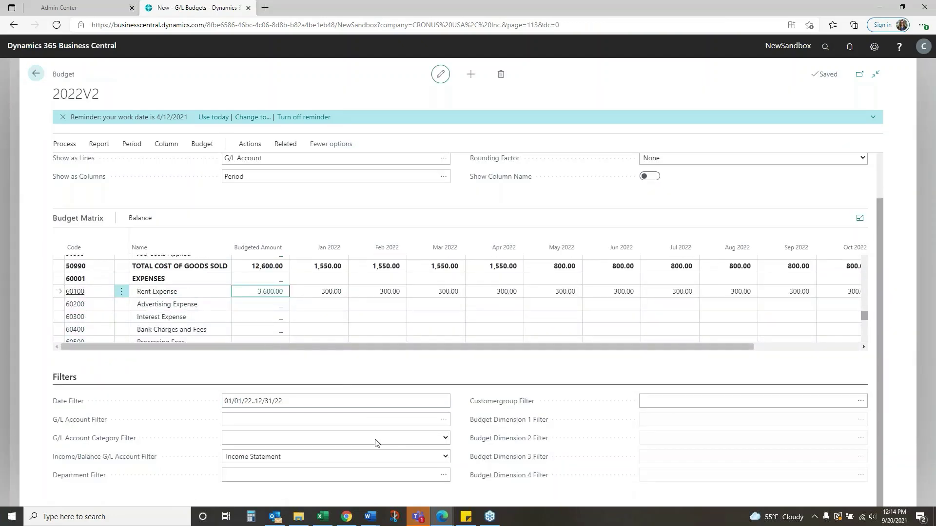
left_click(443, 475)
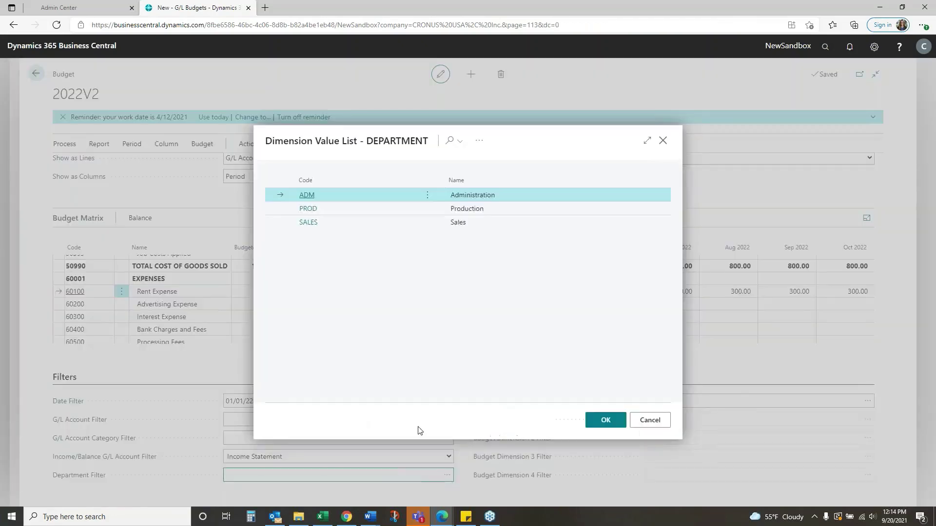
left_click(307, 216)
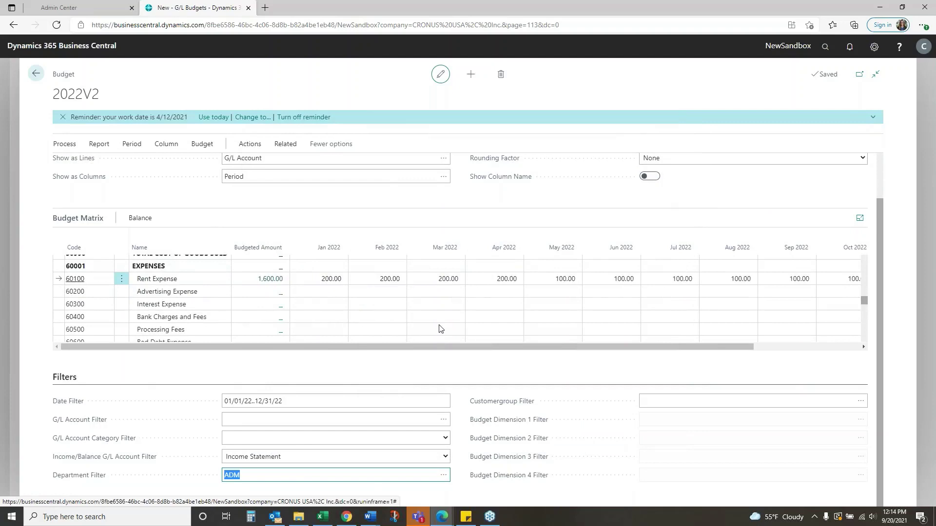
scroll(336, 306, "up", 1)
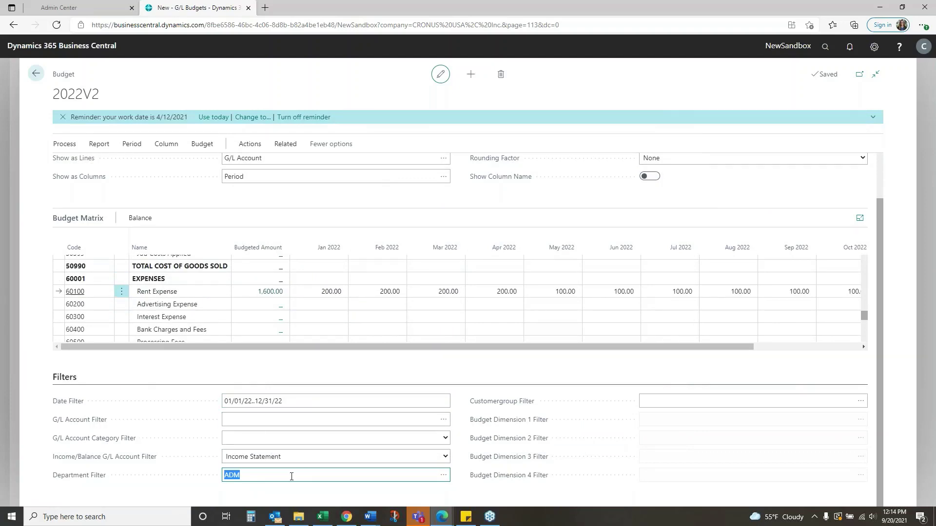
key("BackSpace")
left_click(362, 82)
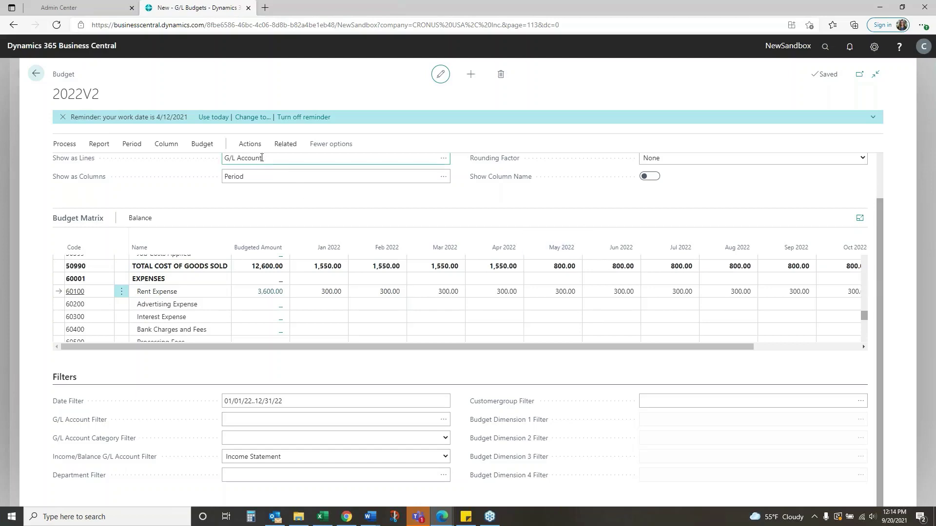
- Start a budget copy from source budget 2022V2, accounts 40000..61995
left_click(250, 144)
left_click(98, 167)
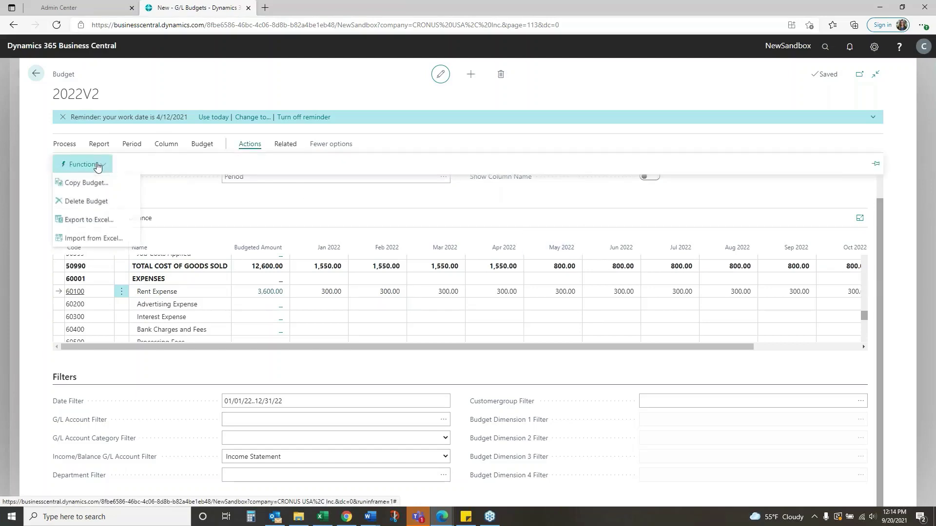
left_click(87, 184)
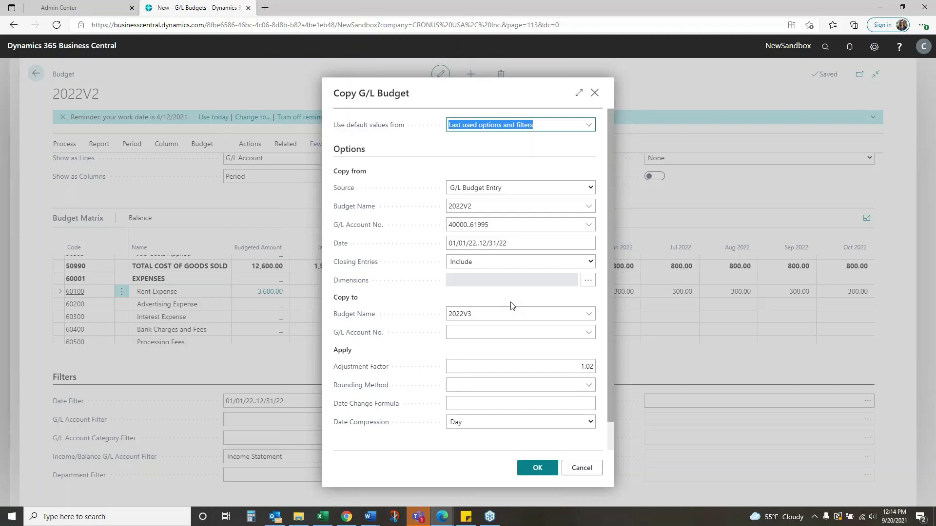
left_click(483, 209)
left_click(521, 226)
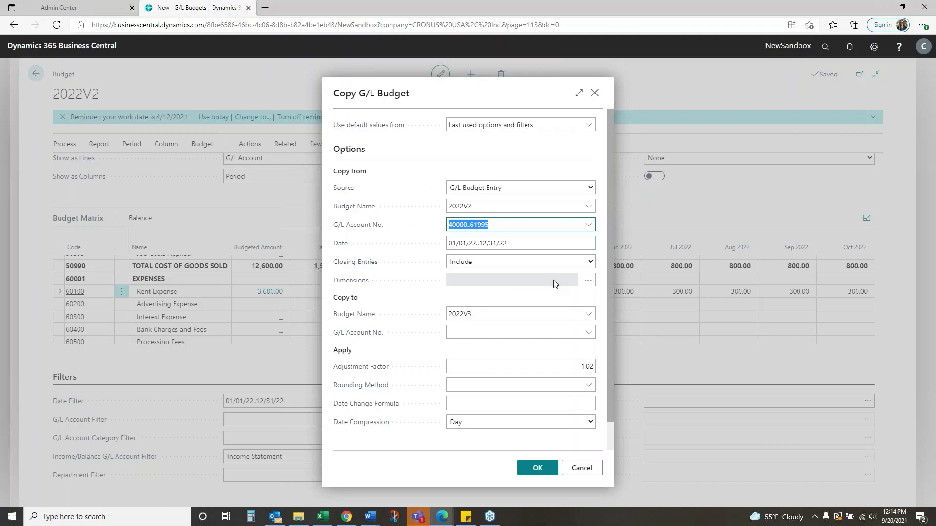
- Include the DEPARTMENT dimension in the copy and open the target budget list
left_click(590, 285)
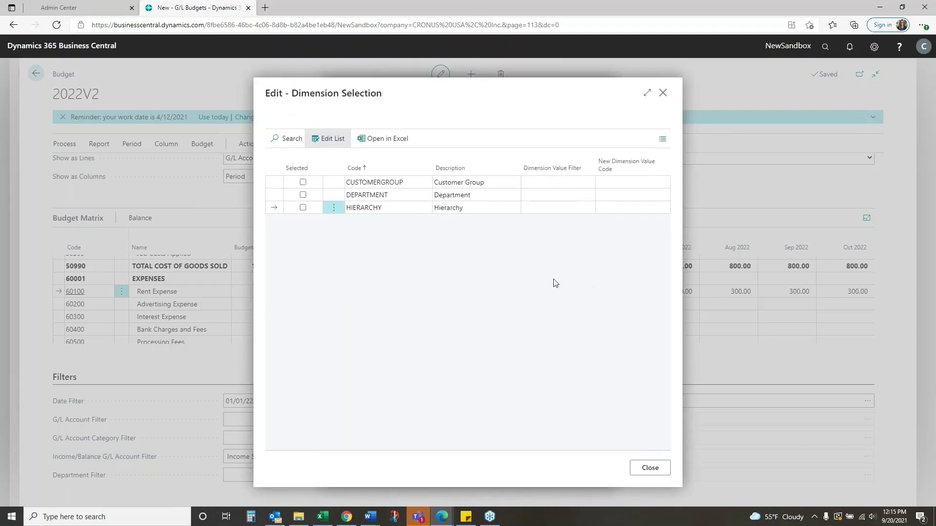
left_click(303, 197)
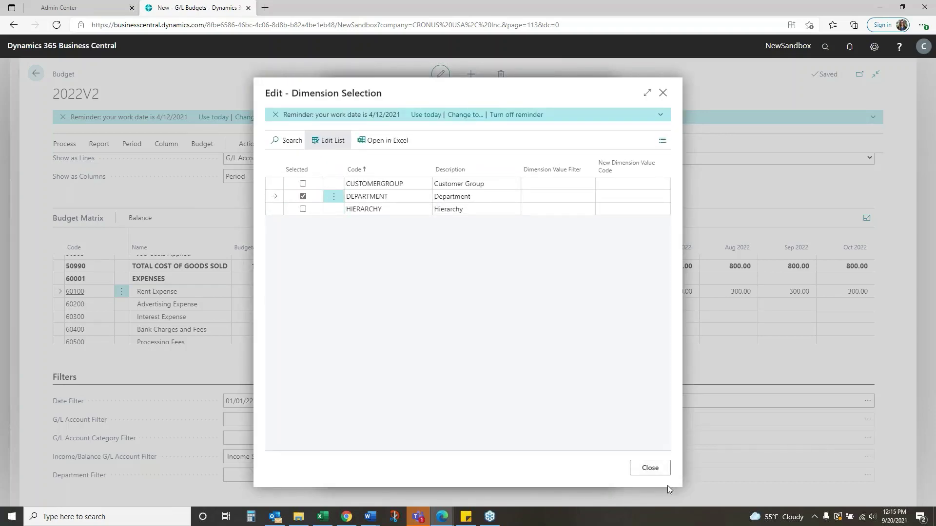
left_click(650, 469)
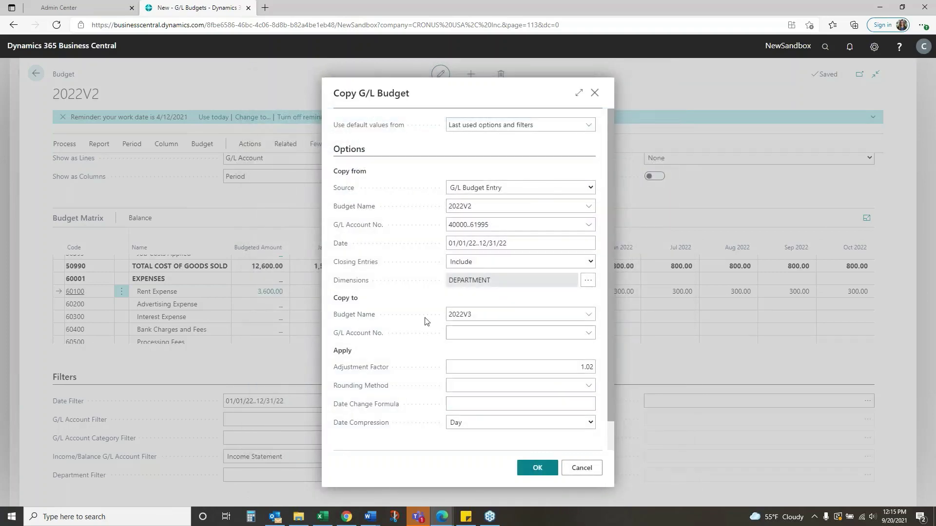
left_click(588, 315)
left_click(588, 314)
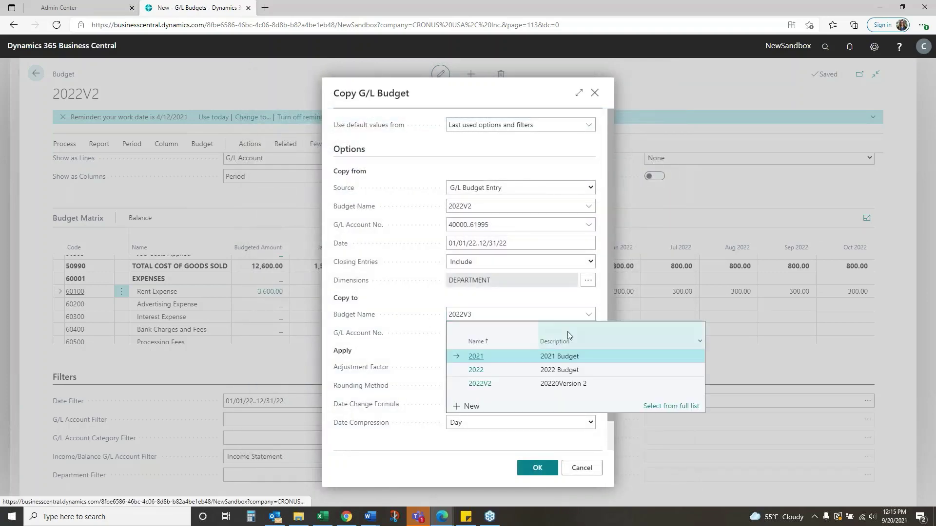
- Create budget 2022V3 described '2022 Version 3' and select it as the copy target
left_click(471, 407)
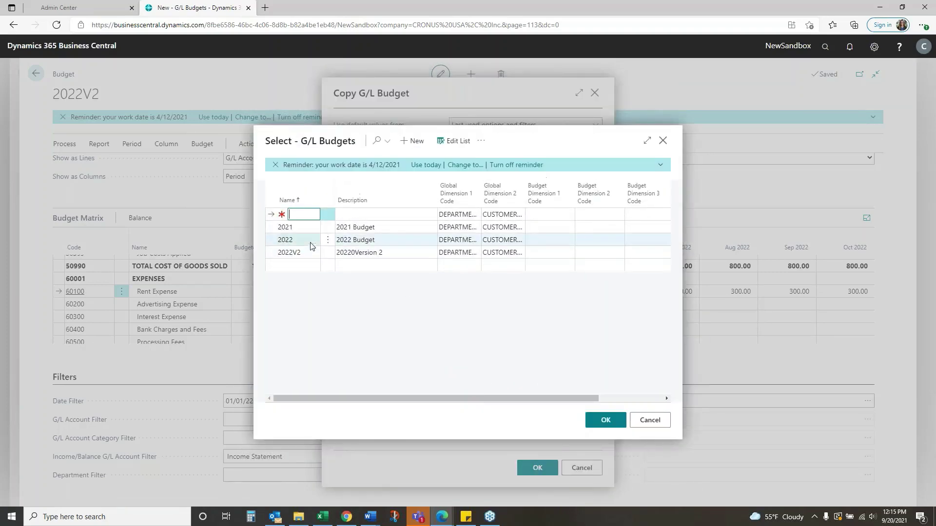
type("2022V3")
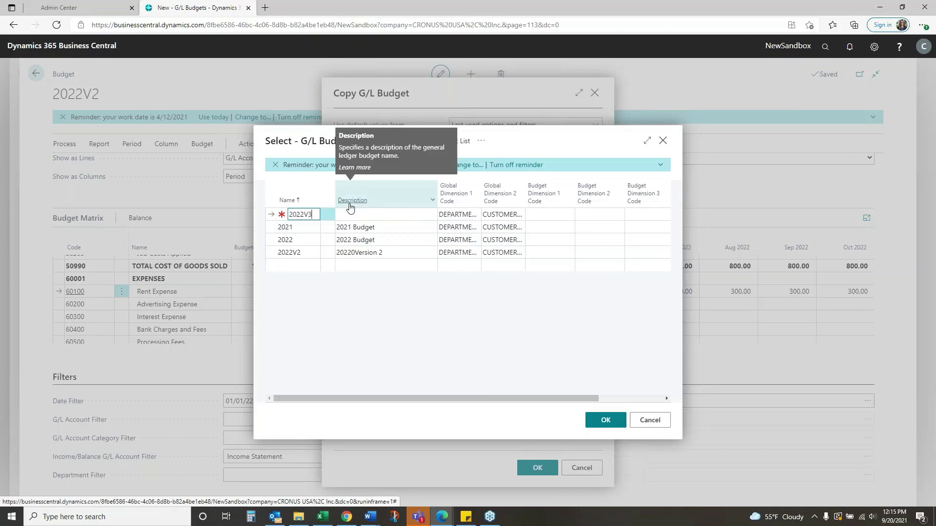
key("Tab")
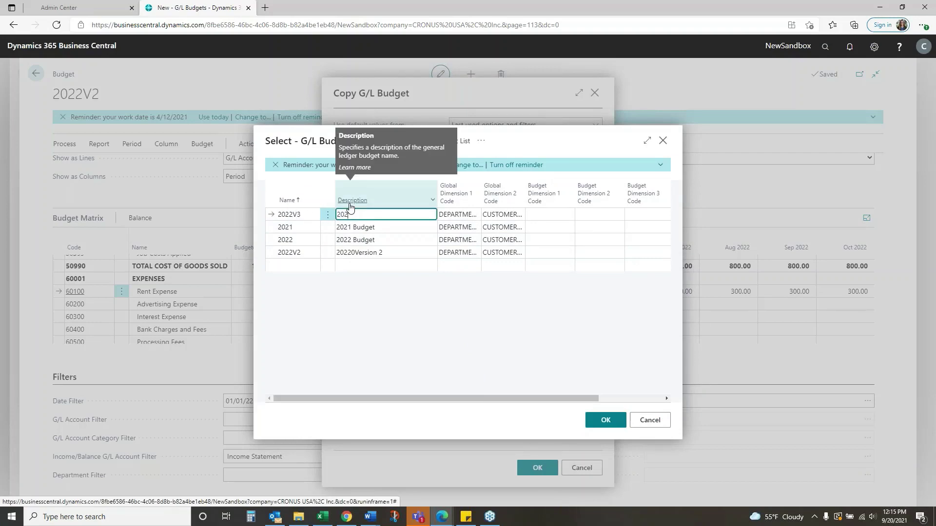
type("2022 Verion 3")
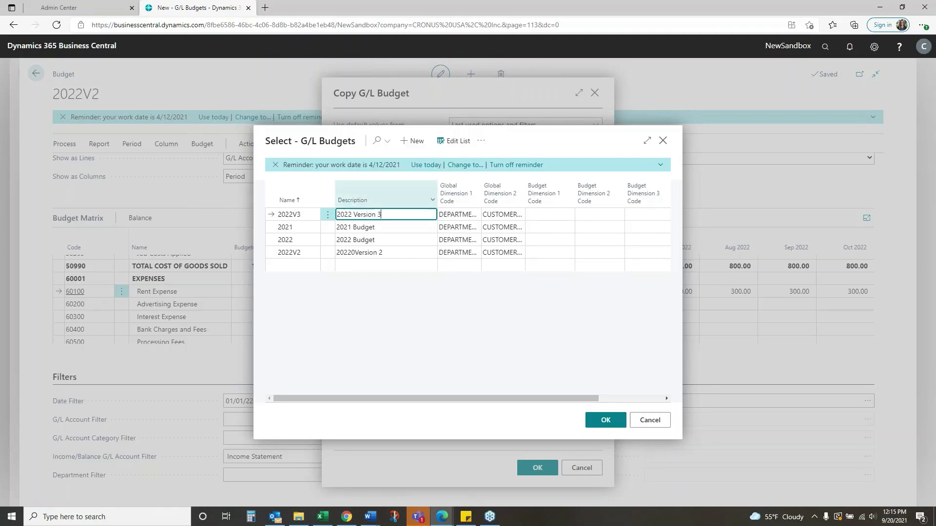
left_click(605, 420)
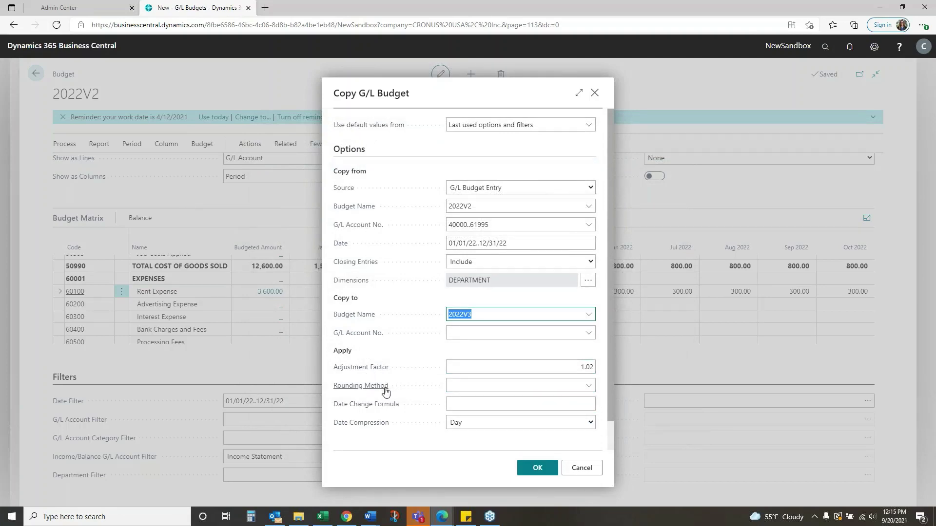
- Copy 2022V2 into 2022V3 at adjustment factor 1, then return to the G/L Budgets list
mouse_move(386, 390)
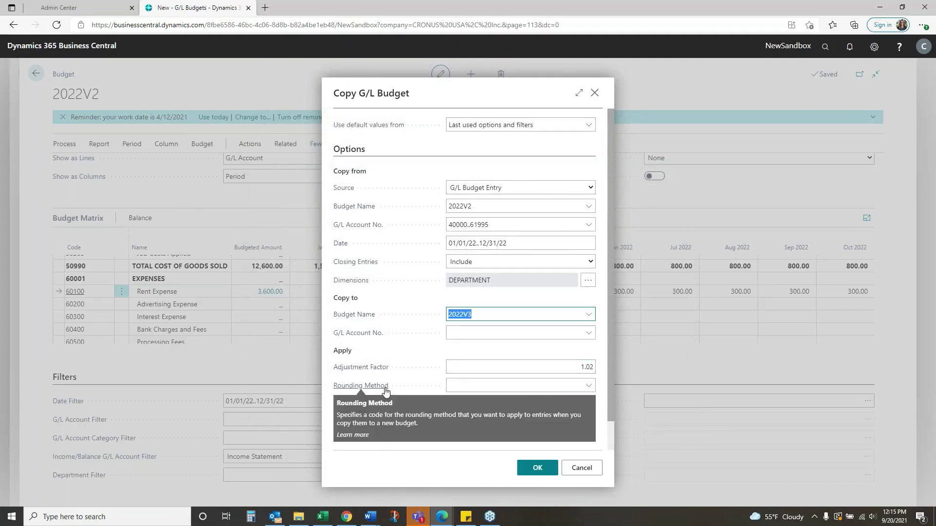
left_click(583, 372)
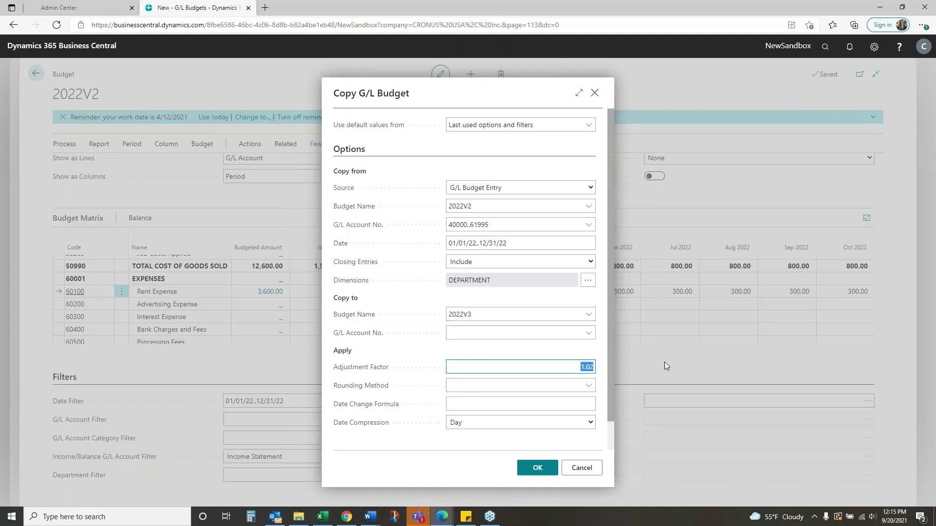
type("1")
key("Tab")
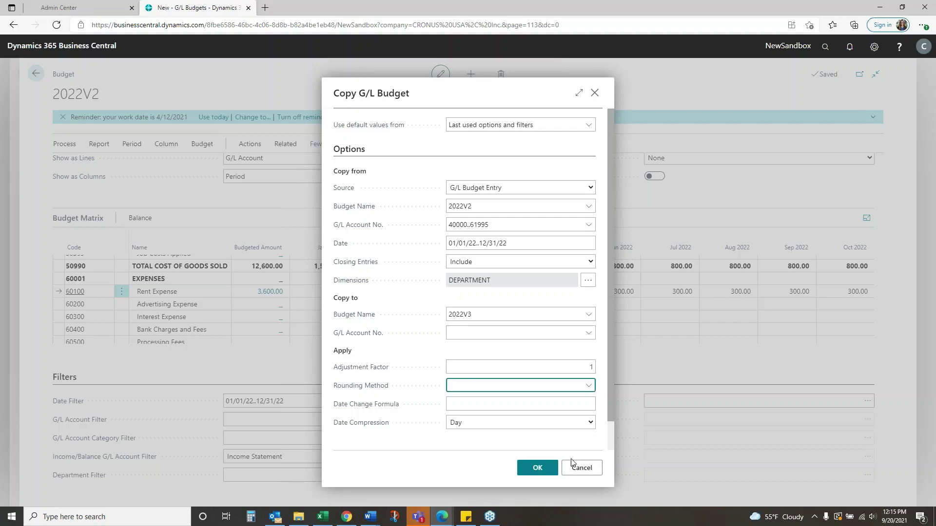
left_click(538, 468)
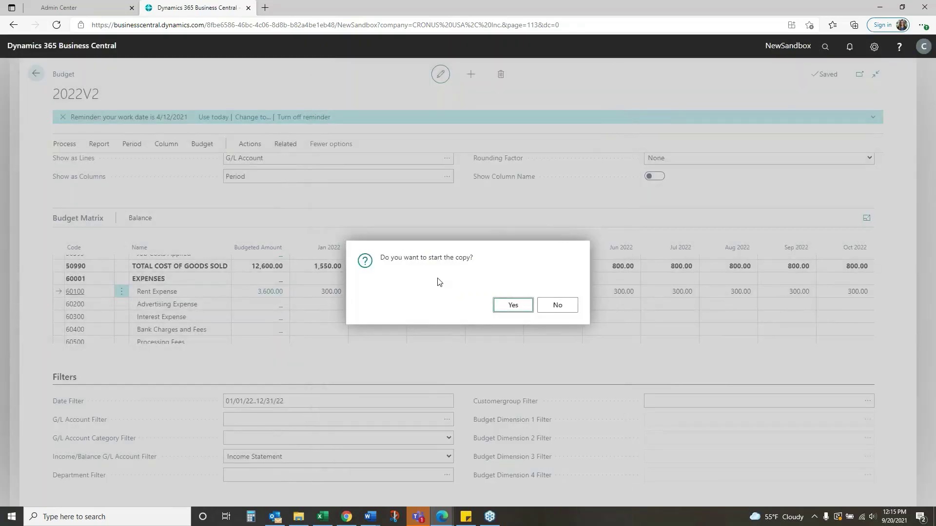
left_click(513, 306)
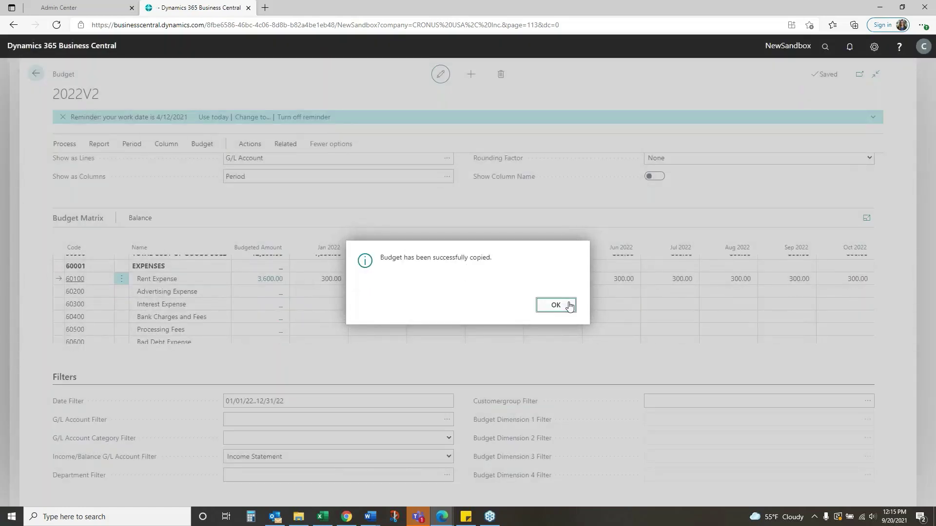
left_click(569, 305)
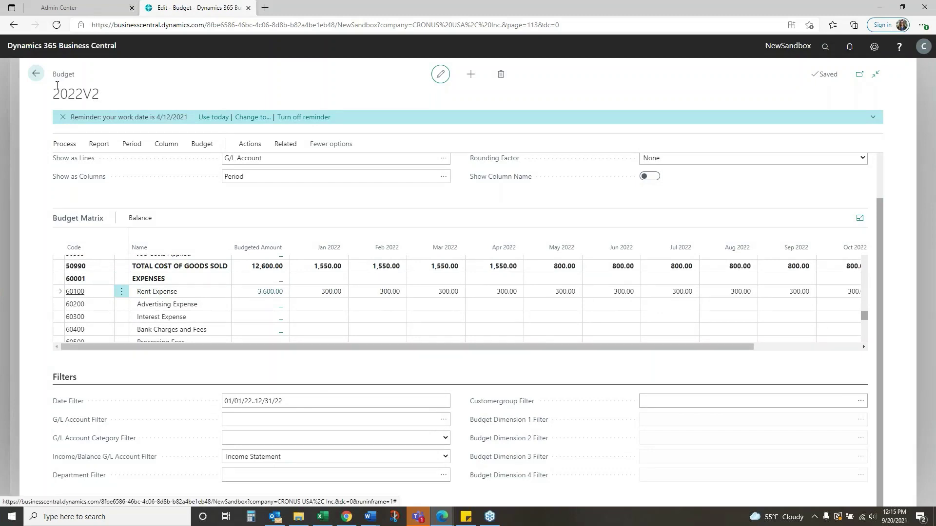
left_click(36, 73)
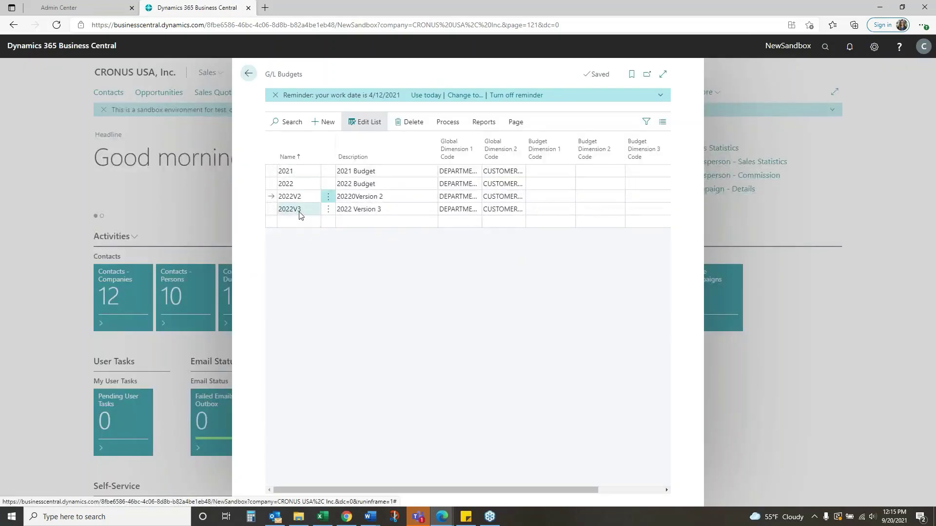
- Open budget 2022V3 for editing
left_click(295, 210)
left_click(446, 131)
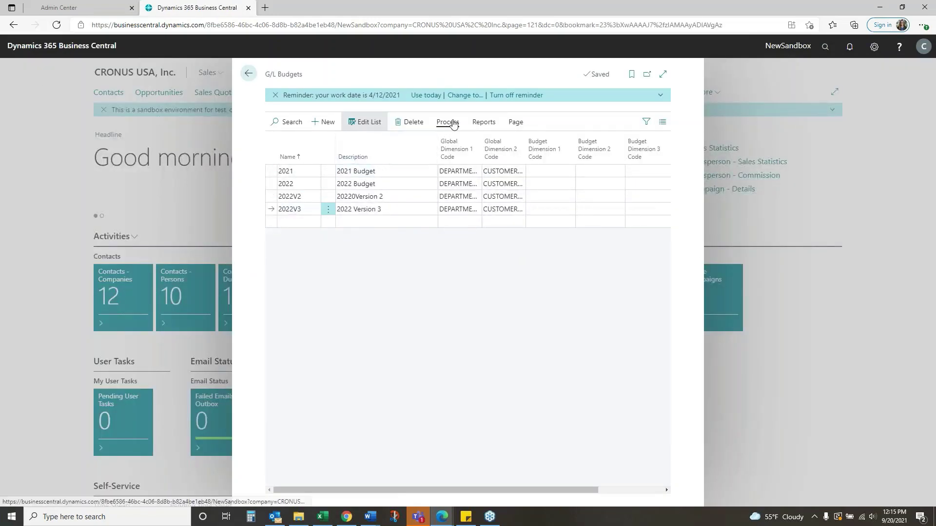
left_click(297, 144)
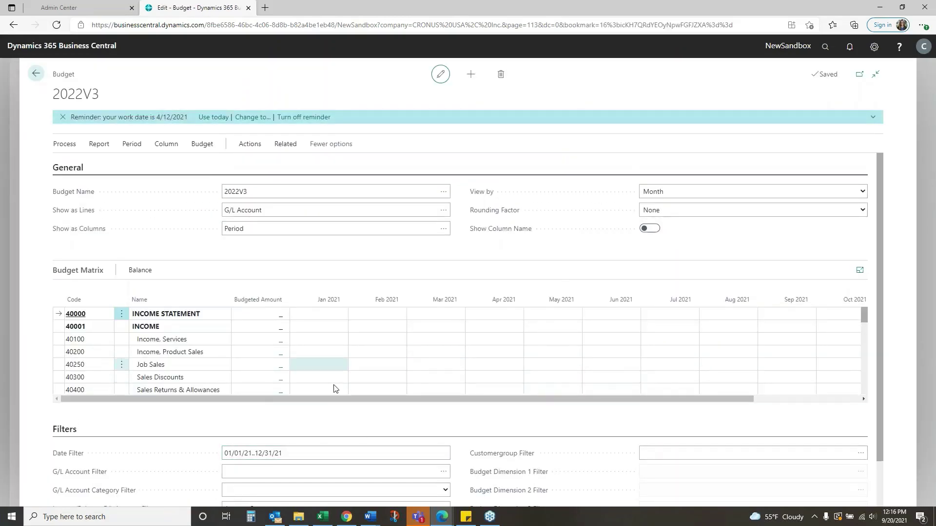
- Filter the matrix to 010122..123122 and review Income, Services' budget entries
left_click(342, 452)
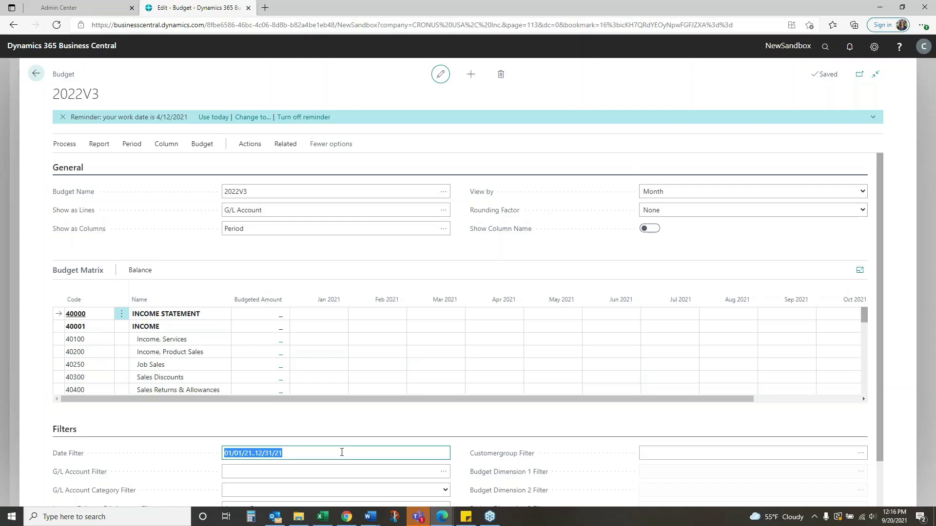
type("0101")
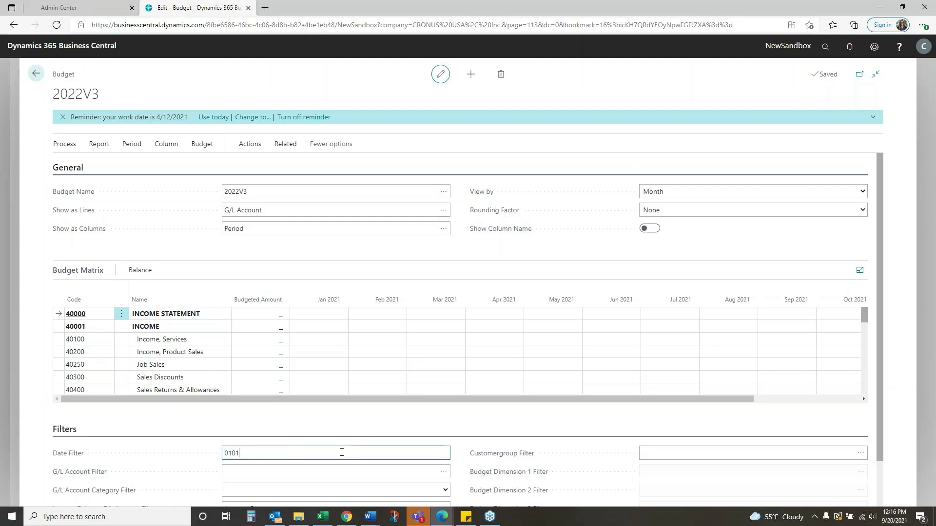
type("22..12/31/22")
key("Tab")
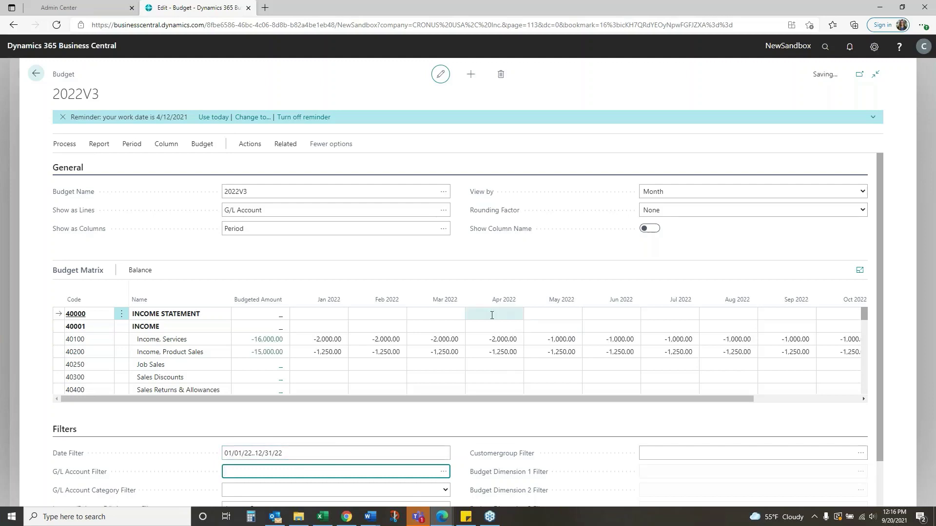
left_click(267, 340)
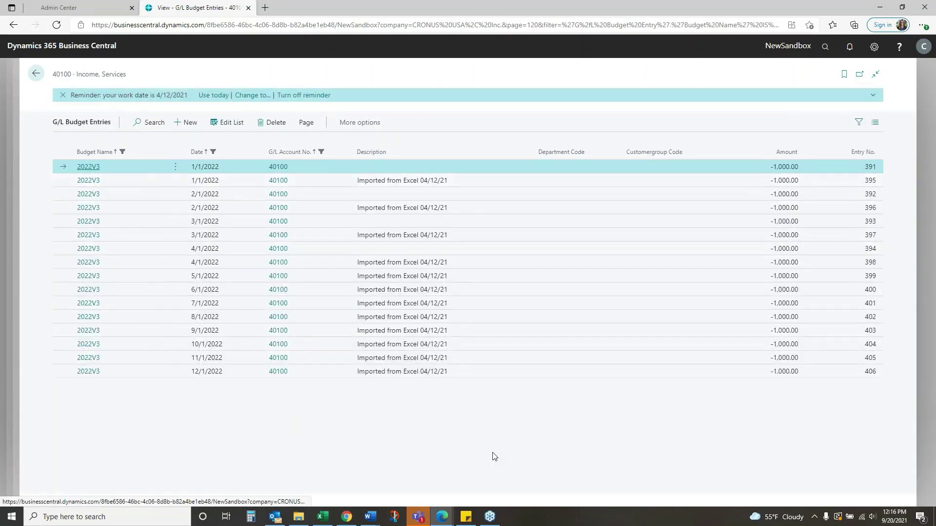
left_click(36, 74)
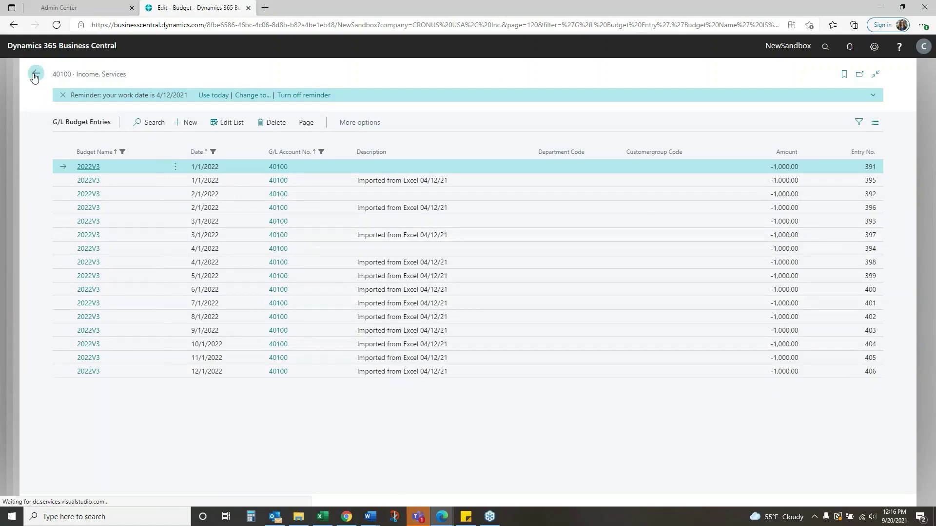
- Start a Copy Budget and pick Expense-category account 60001 as the starting source account
left_click(250, 144)
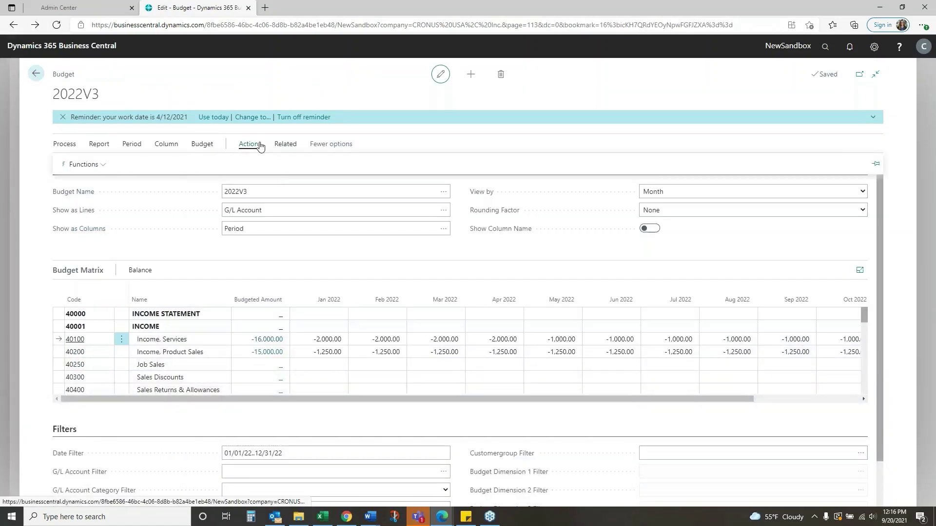
left_click(97, 166)
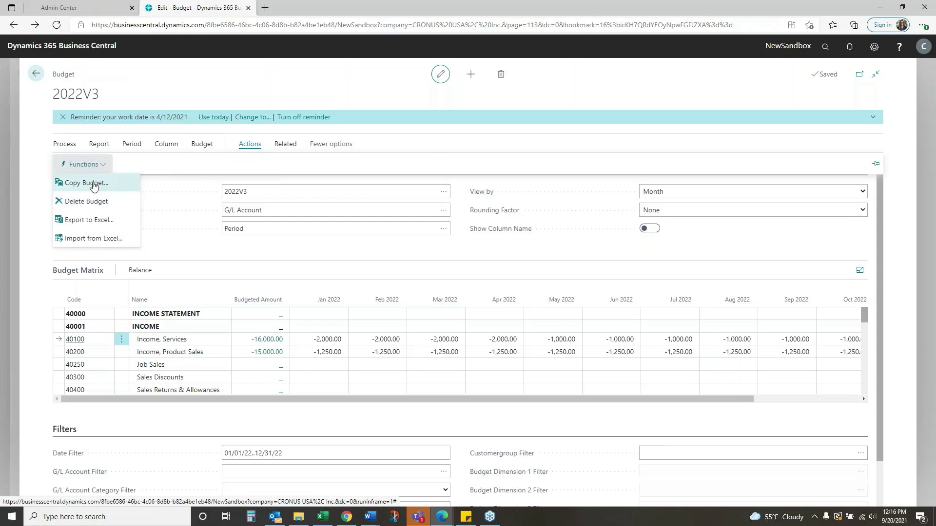
left_click(73, 183)
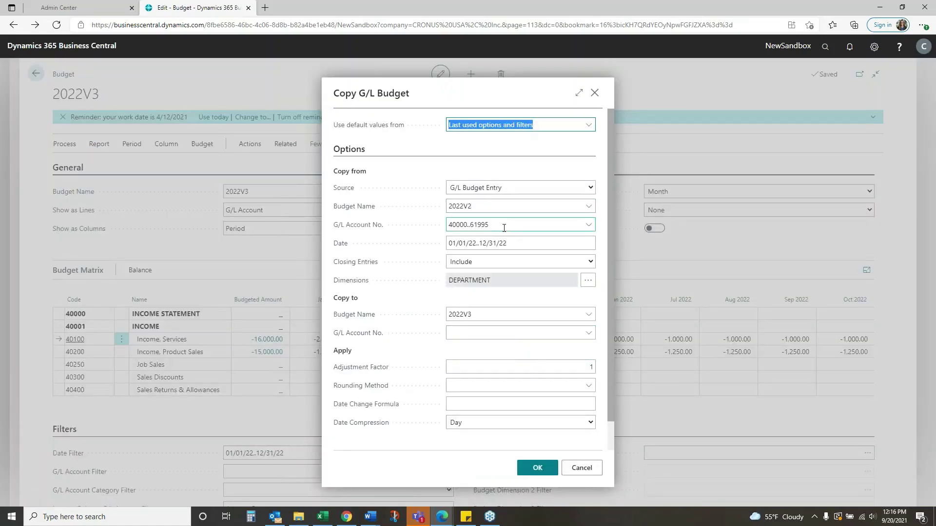
left_click(564, 225)
left_click(589, 227)
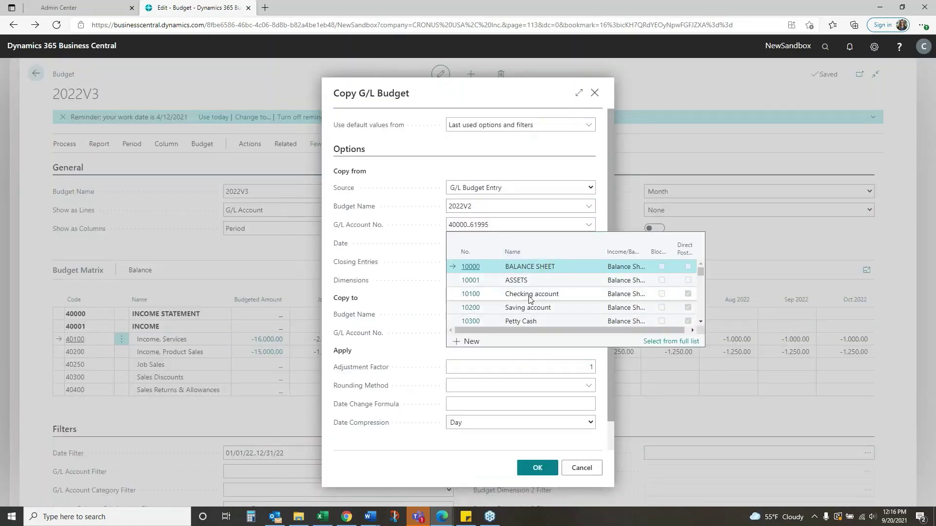
left_click(675, 341)
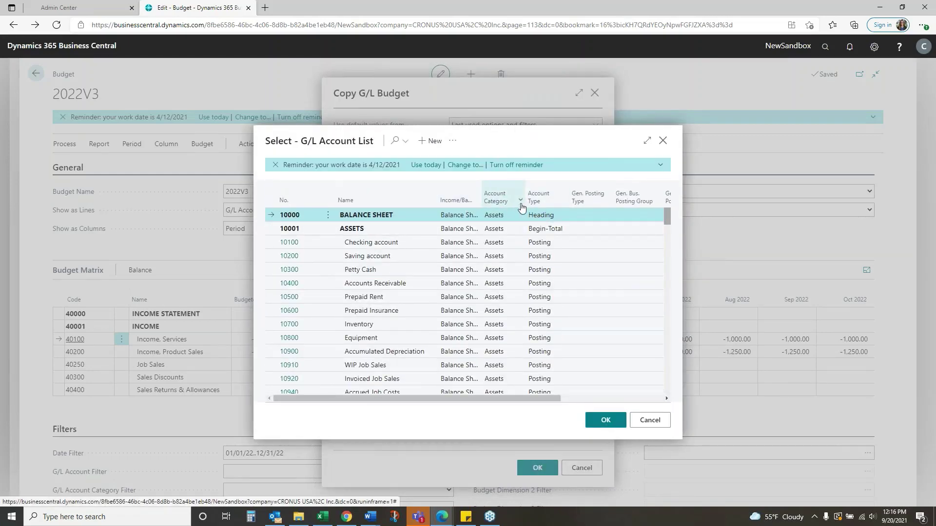
left_click(520, 202)
left_click(489, 216)
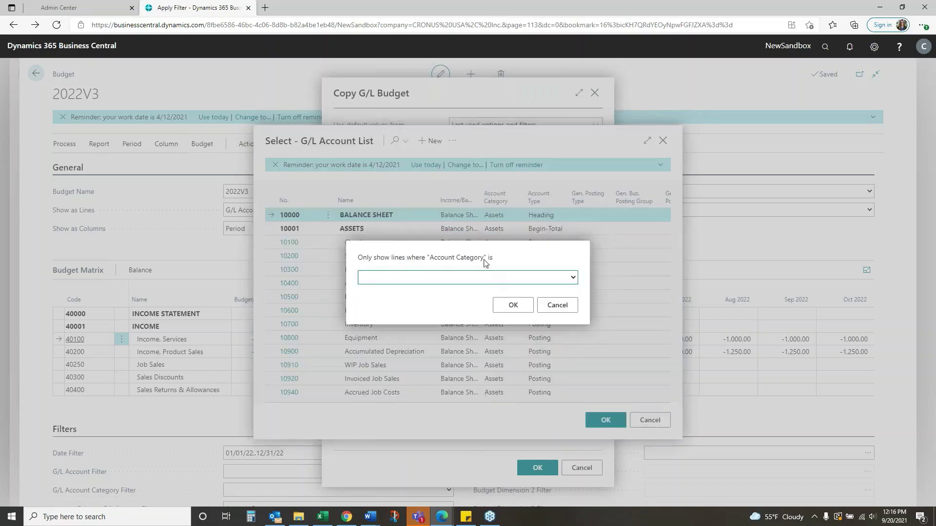
left_click(516, 277)
left_click(458, 343)
left_click(512, 305)
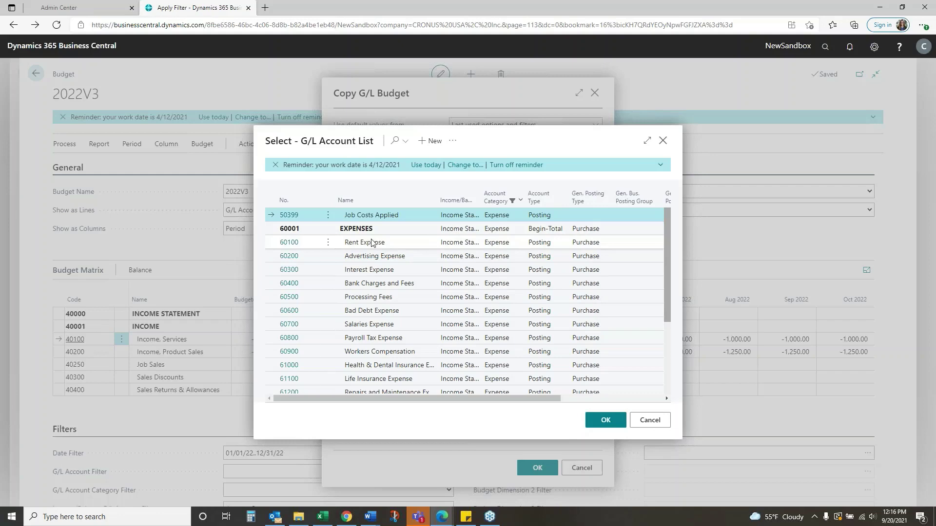
left_click(394, 231)
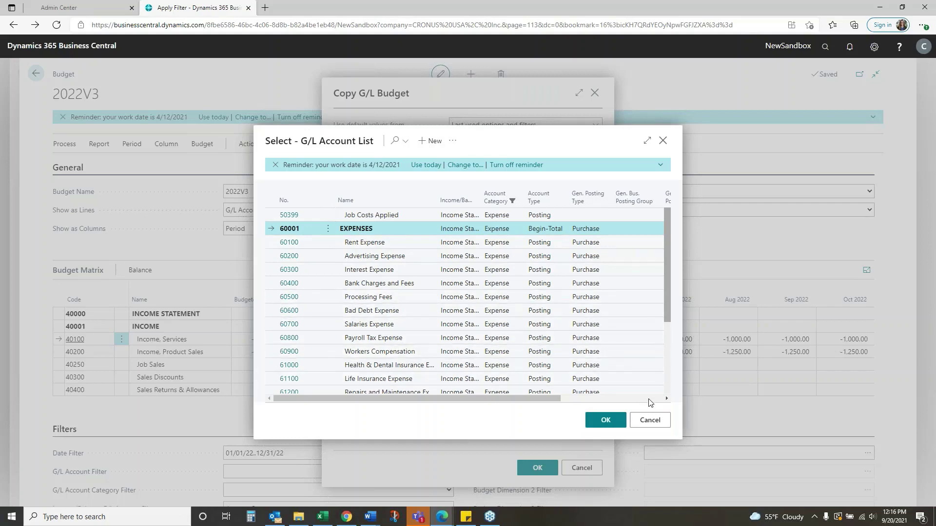
left_click(605, 420)
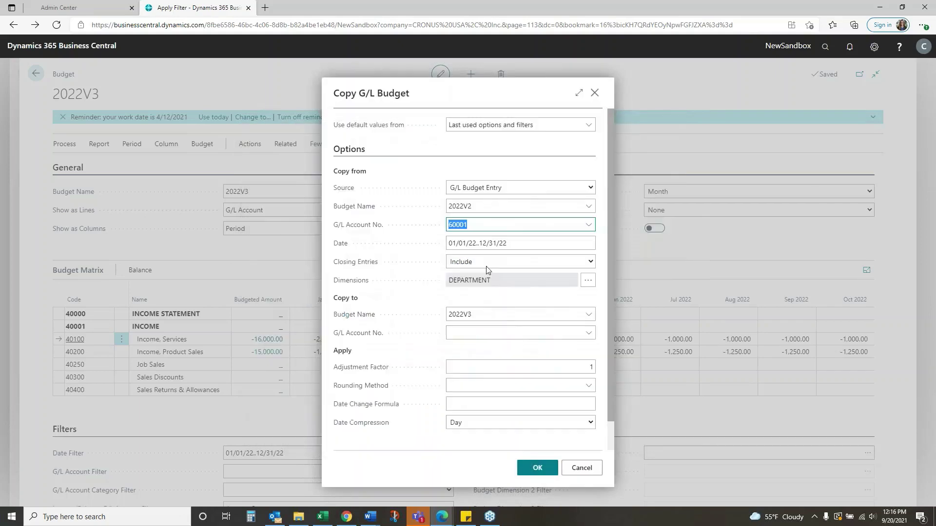
- Set the range to 60001..61995 with adjustment factor 1.02 and run the copy
left_click(484, 224)
key("Tab")
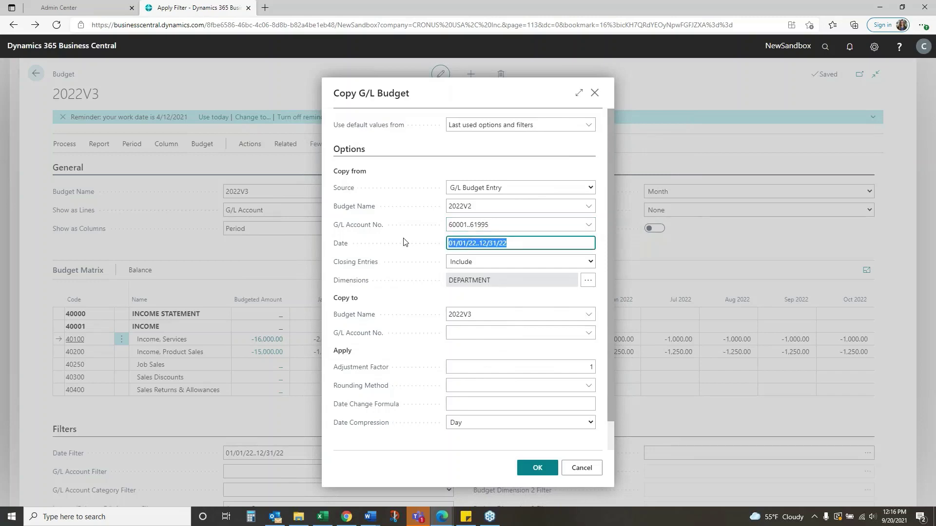
left_click(509, 364)
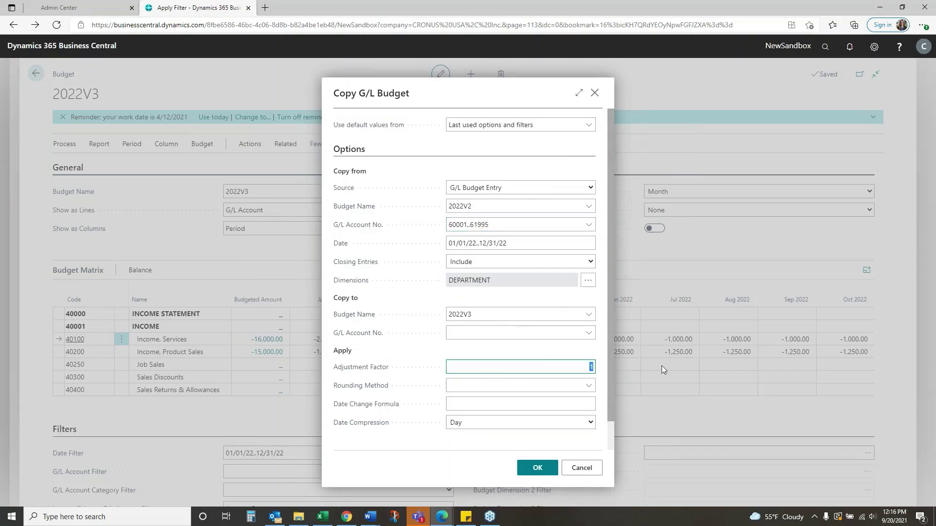
type("1.02")
left_click(538, 468)
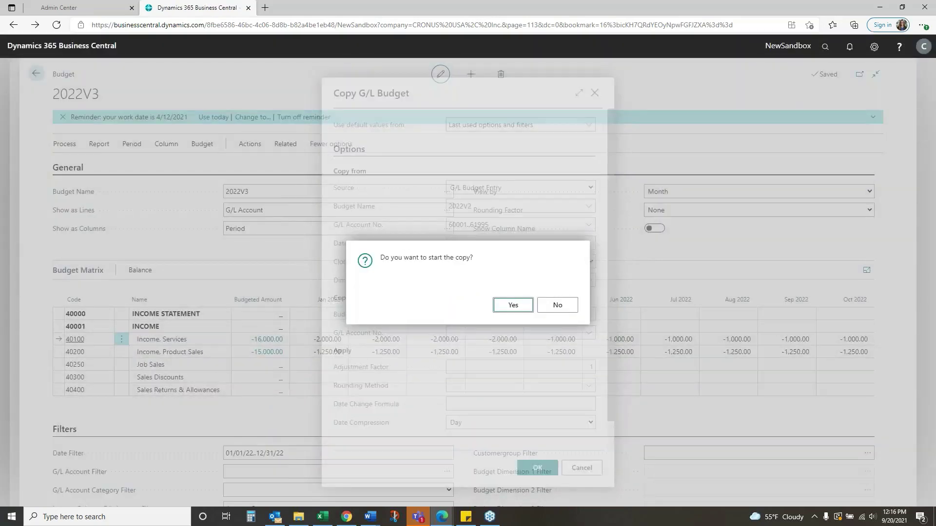
left_click(515, 304)
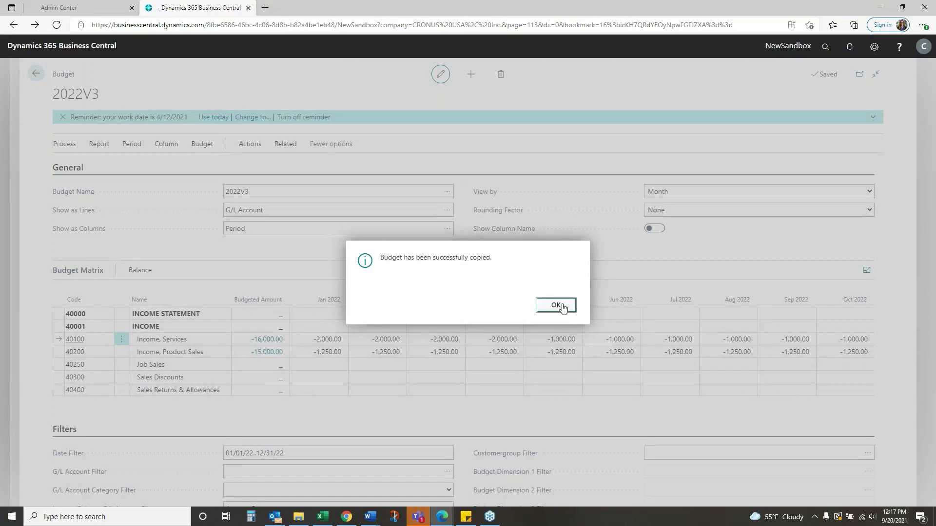
- Dismiss the copy message and reopen budget 2022V3 for editing
left_click(556, 305)
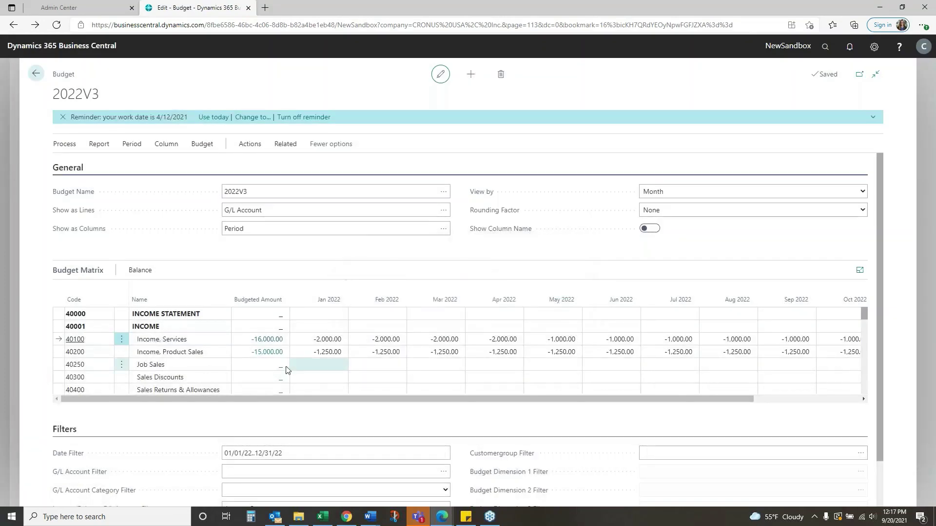
left_click(45, 77)
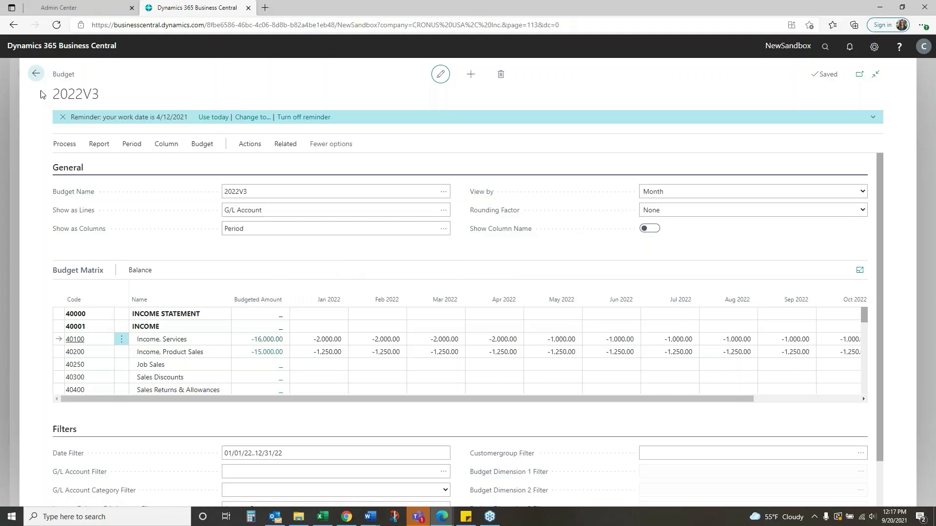
left_click(35, 77)
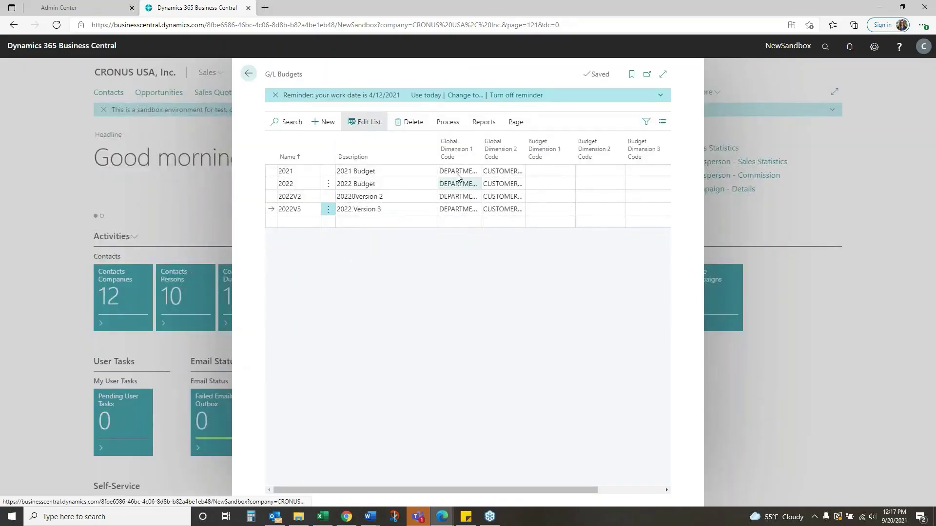
left_click(447, 122)
left_click(286, 142)
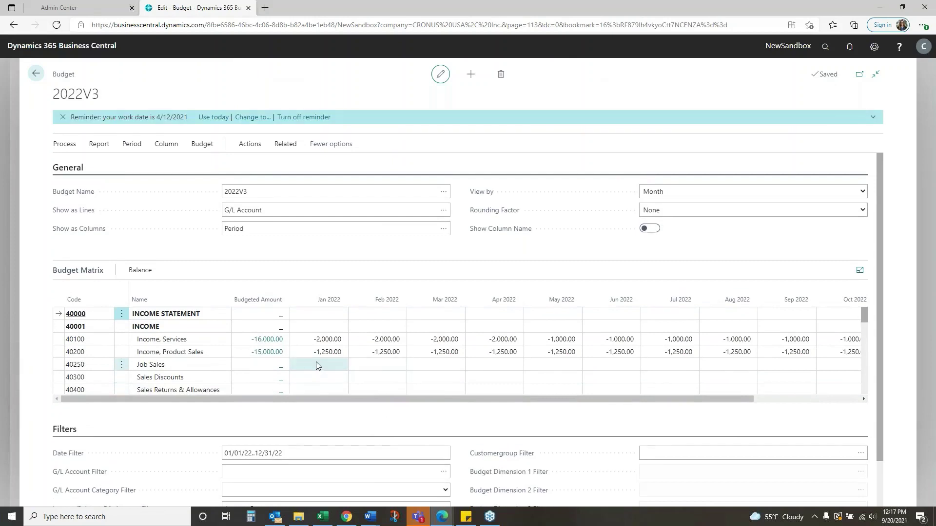
scroll(316, 366, "down", 2)
scroll(316, 366, "down", 5)
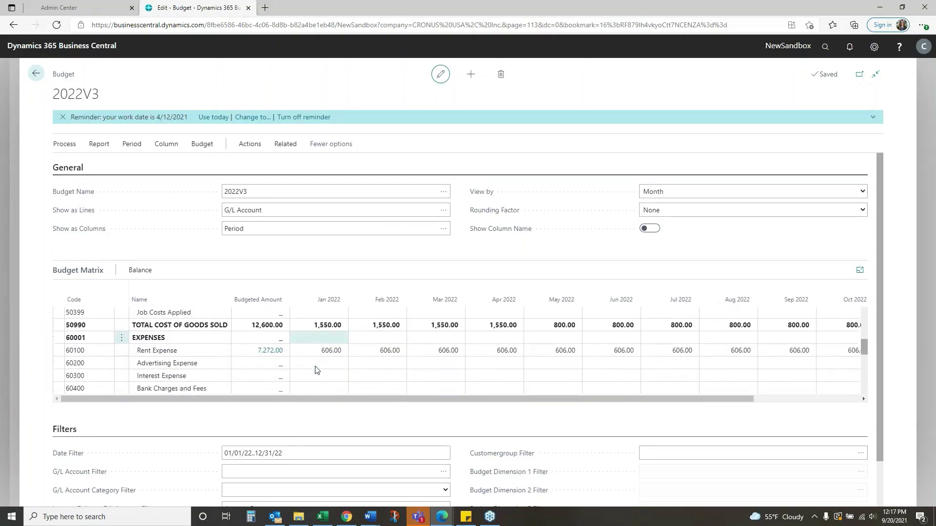
- Review the entries behind Rent Expense's 7,272.00 budget, including the 102.00 lines
left_click(325, 350)
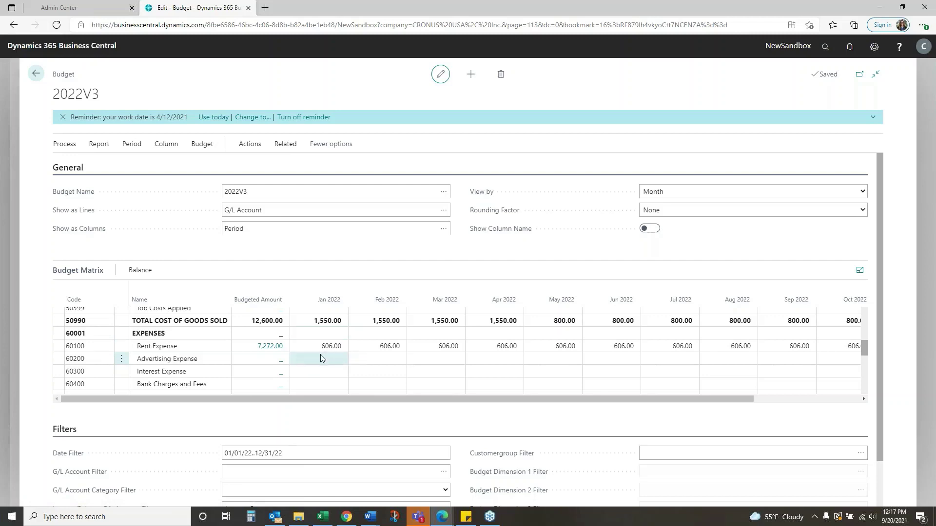
left_click(271, 347)
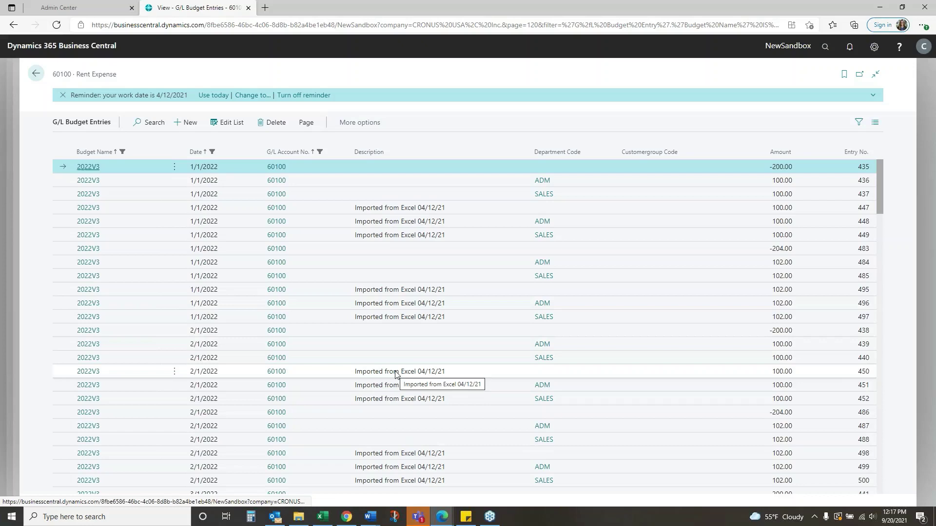
scroll(396, 375, "down", 5)
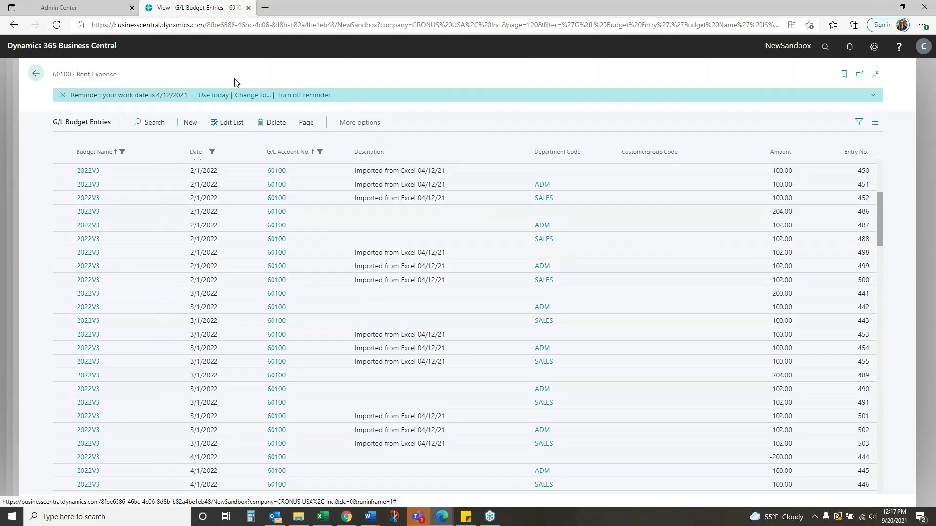
left_click(35, 74)
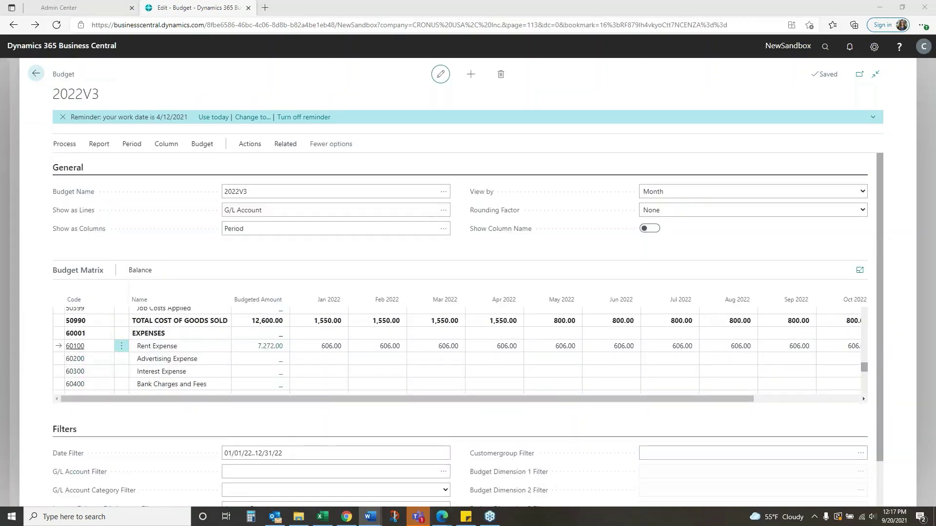
- Leave the 2022V3 budget entries, heading back toward the G/L Budgets list
left_click(36, 75)
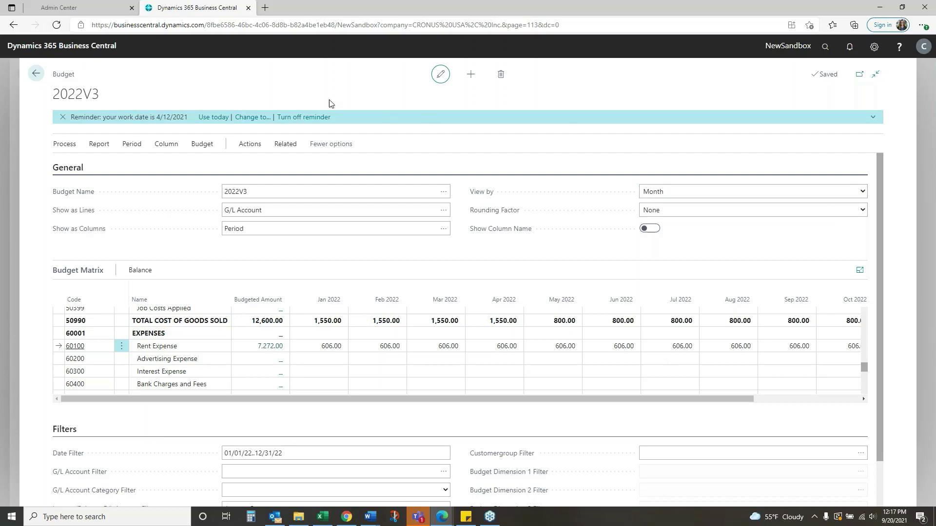
- Run the Trial Balance/Budget report for budget 2021 over 03/01/21..03/31/21
key("Escape")
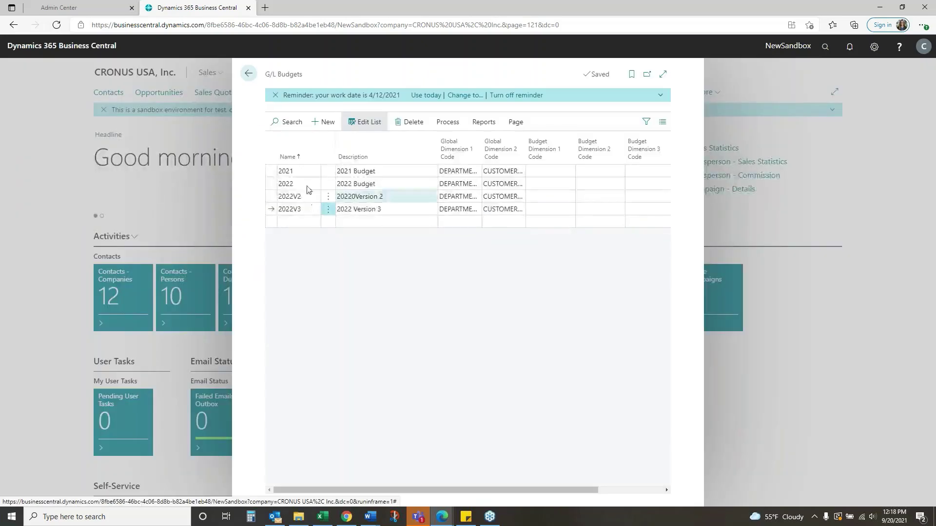
left_click(286, 172)
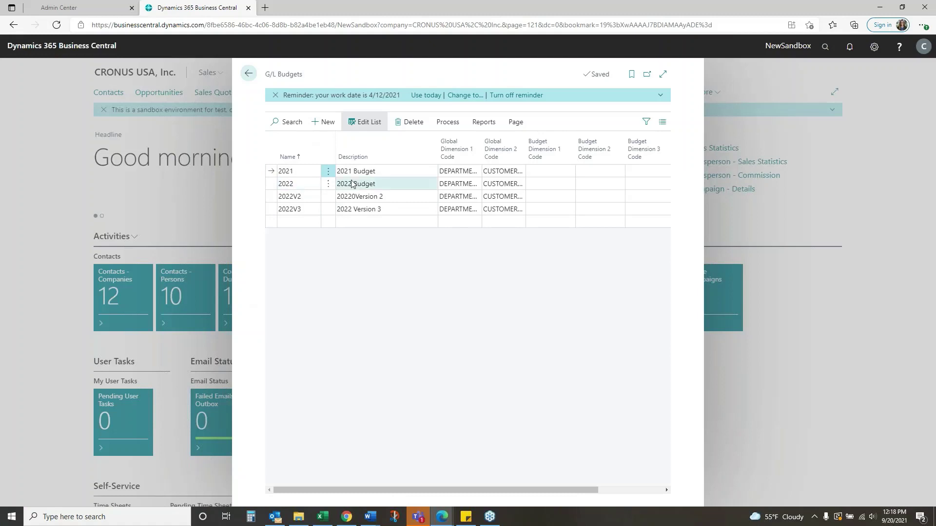
left_click(484, 121)
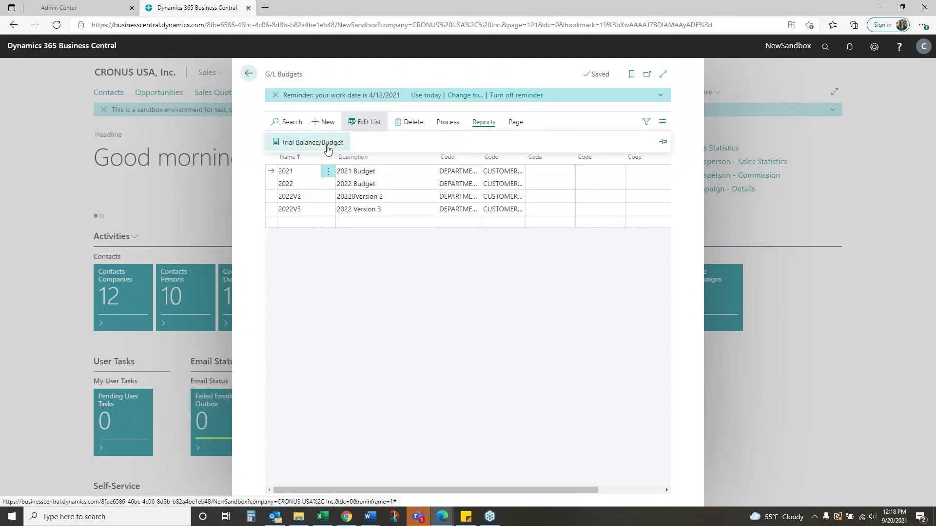
left_click(327, 150)
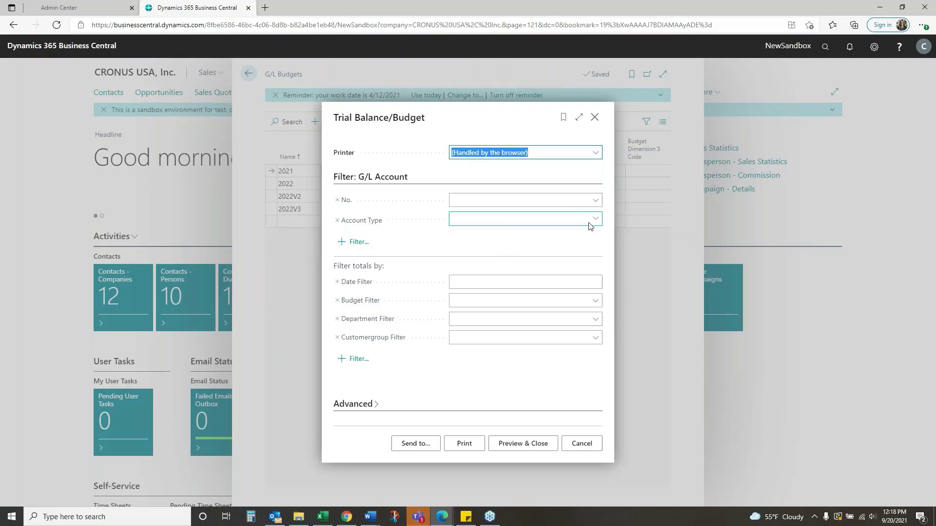
left_click(459, 280)
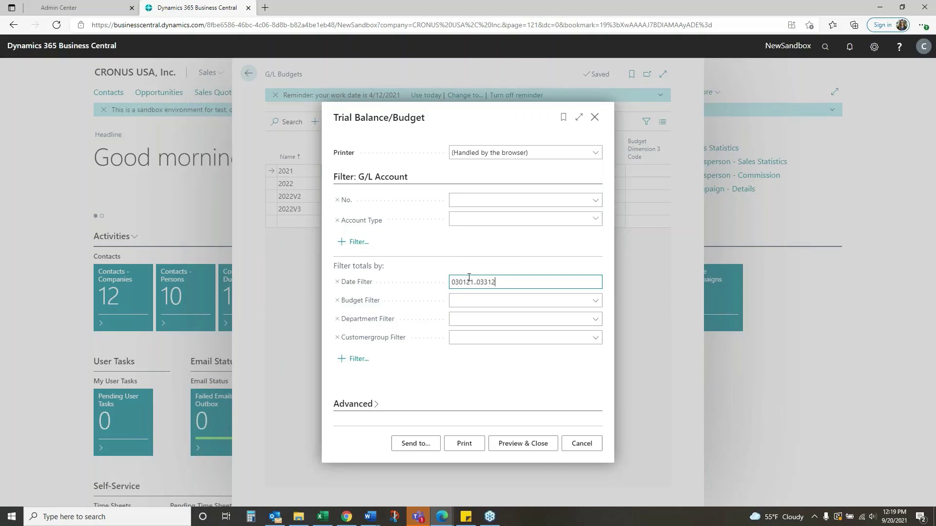
left_click(595, 301)
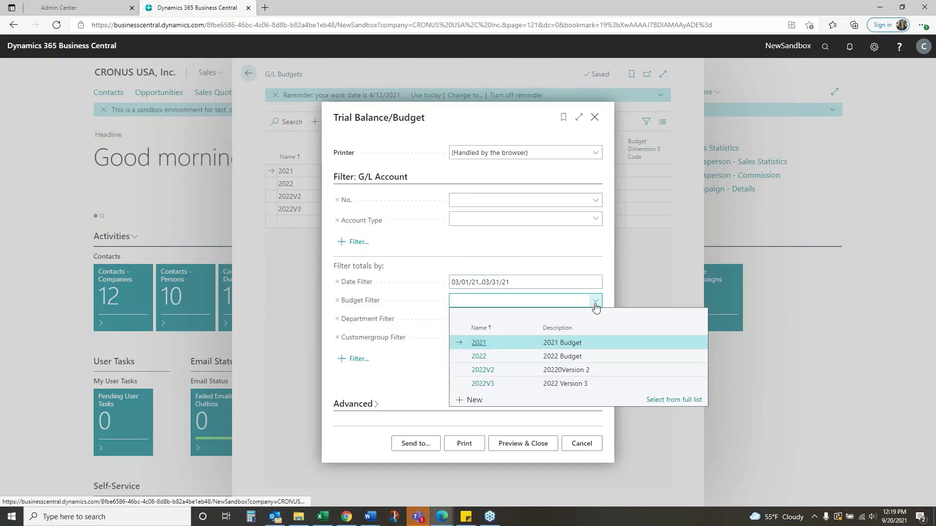
left_click(478, 346)
left_click(466, 445)
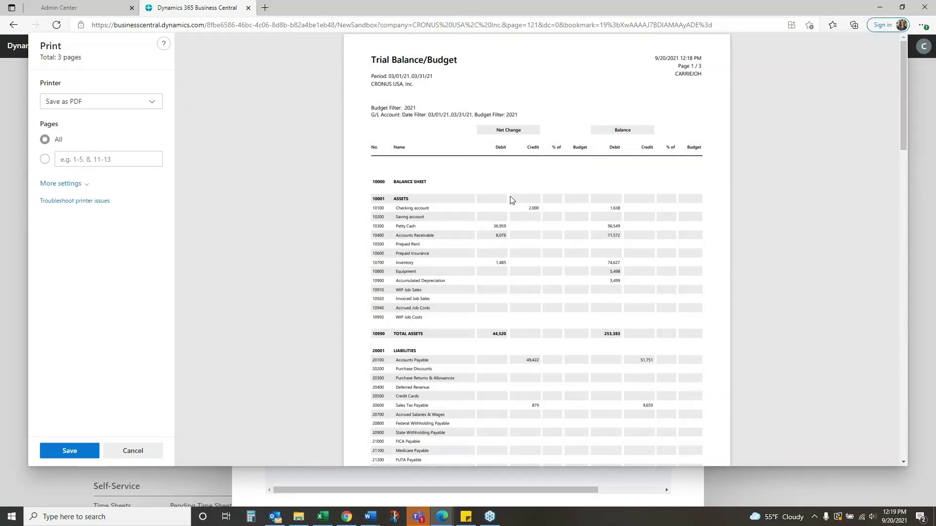
- In the Trial Balance/Budget preview, highlight the % of Budget heading and Rent Expense's 100.0% value
left_click_drag(551, 148, 590, 147)
scroll(566, 313, "down", 10)
scroll(563, 391, "down", 4)
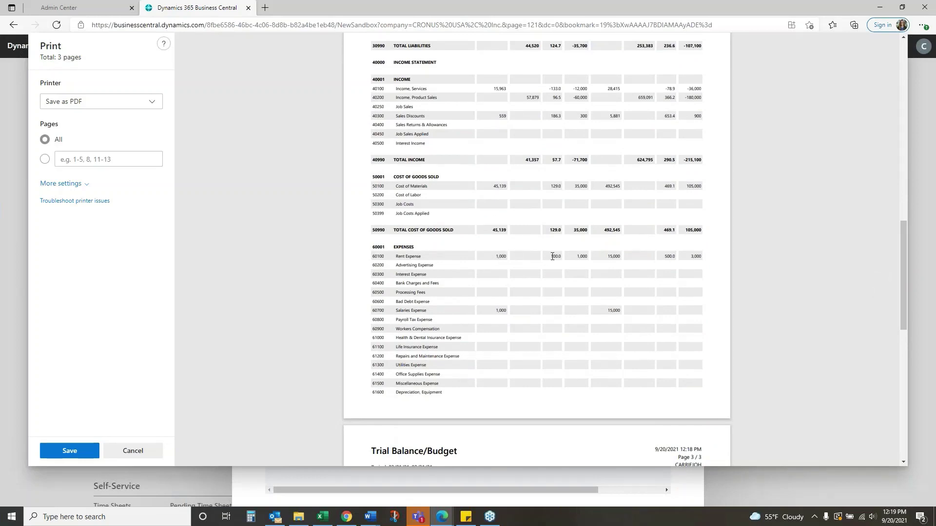
left_click_drag(551, 257, 590, 257)
- Close the report preview and open G/L Balance/Budget from the 2021 budget
left_click(134, 450)
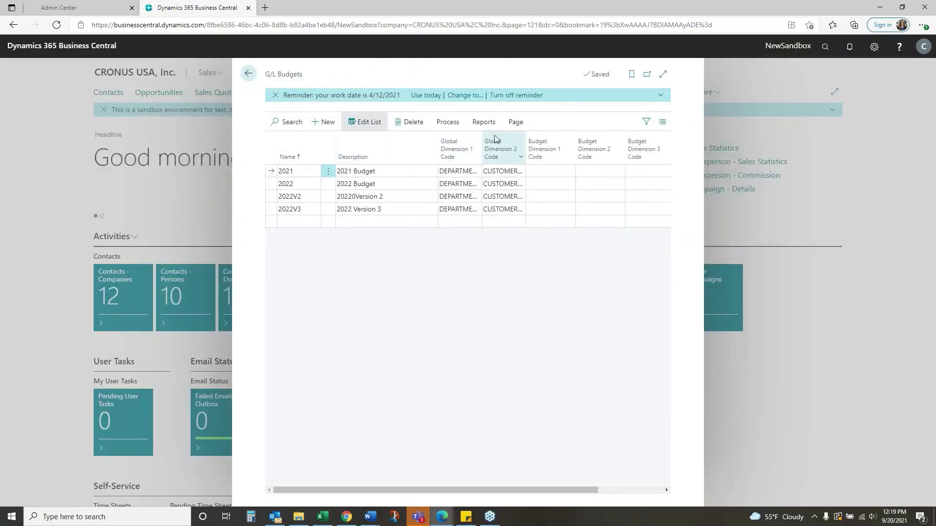
left_click(449, 123)
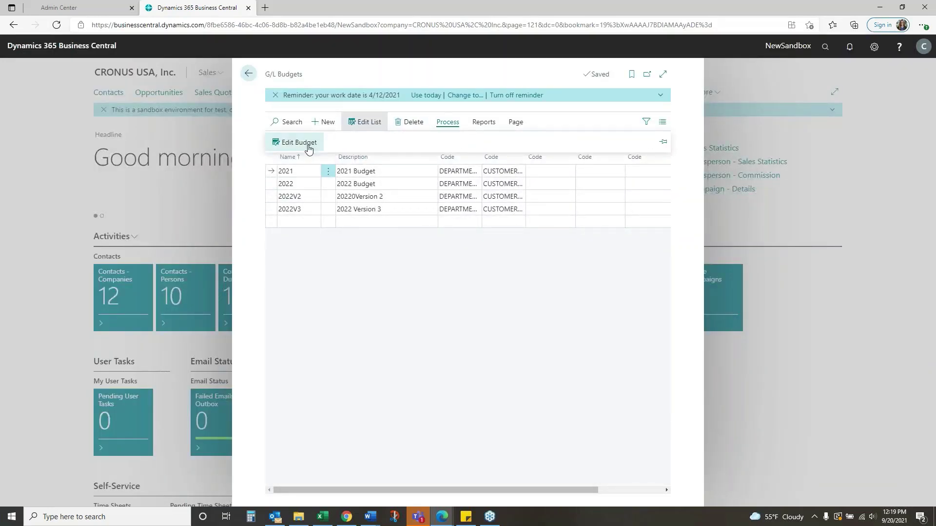
left_click(307, 143)
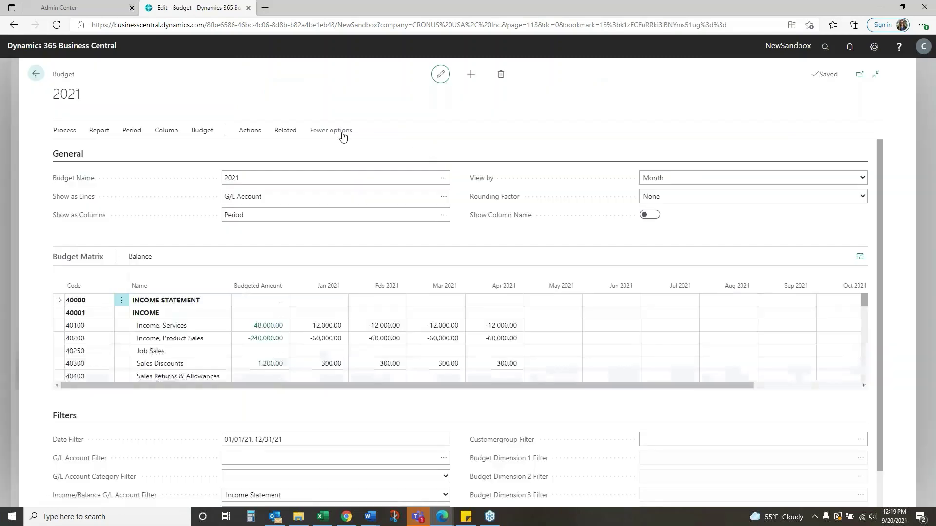
left_click(285, 144)
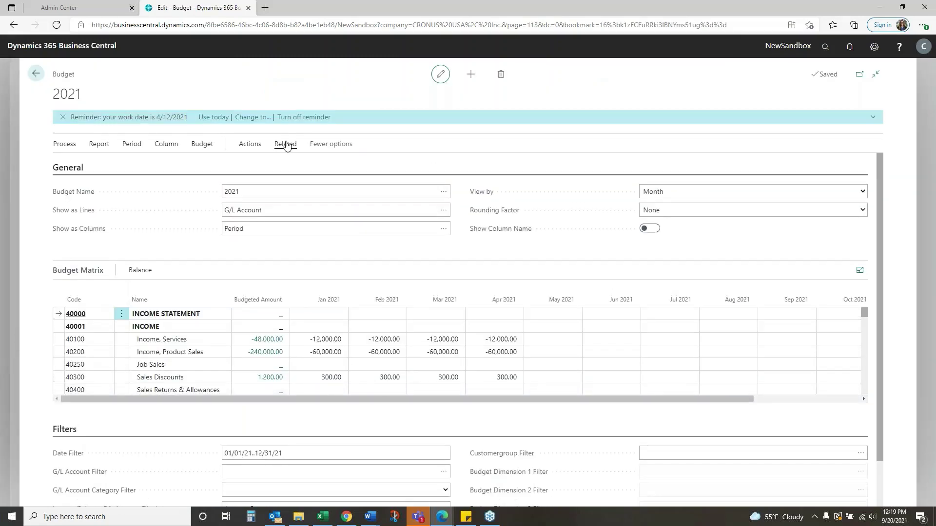
left_click(93, 166)
left_click(95, 182)
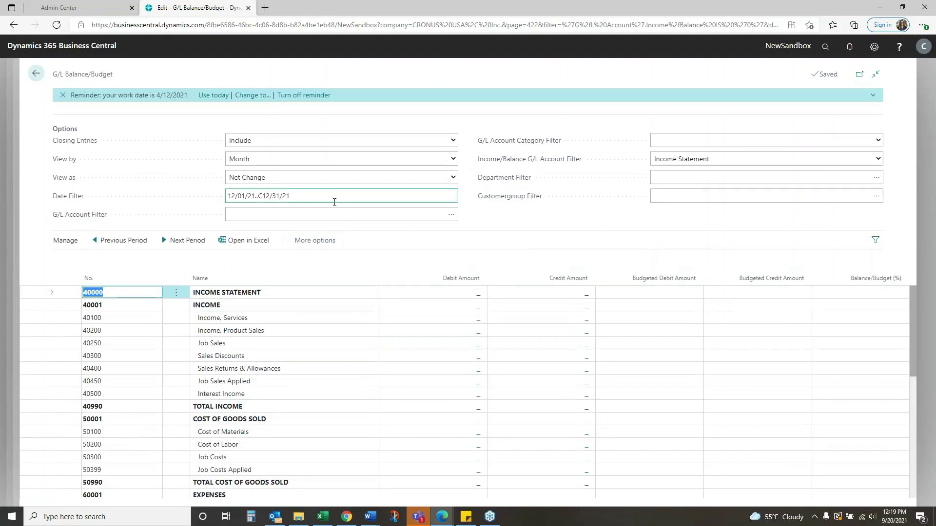
- Filter to March 2021 and drill into Rent Expense's 1,000.00 actual postings, then return
left_click(336, 198)
type("0301")
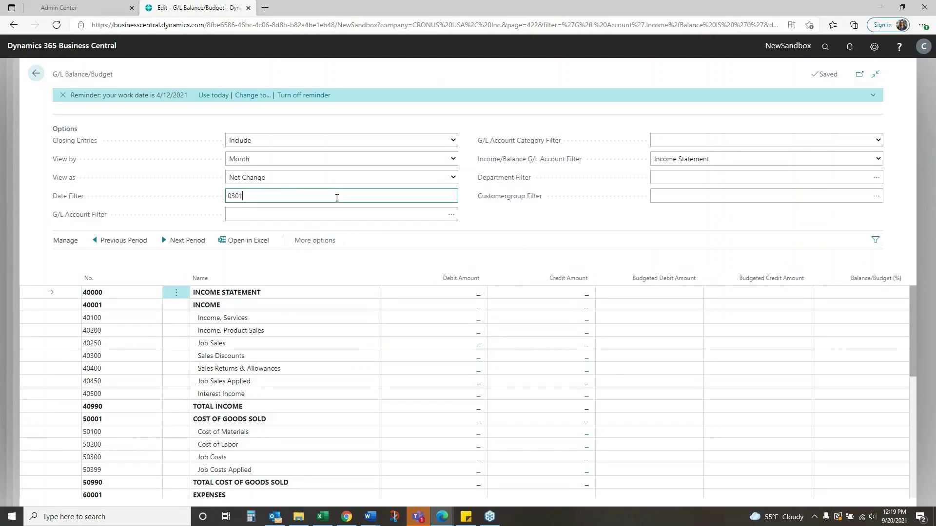
type("21..03/31/21")
key("Tab")
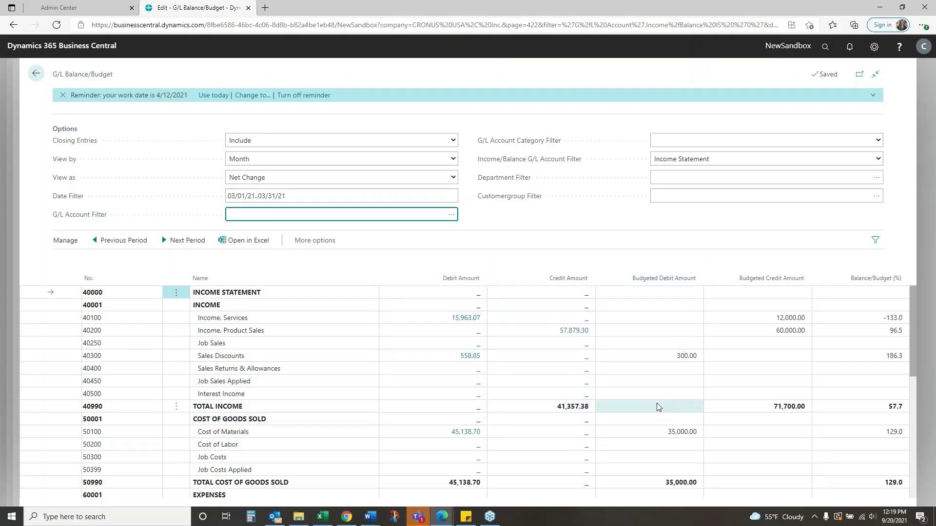
scroll(657, 403, "down", 2)
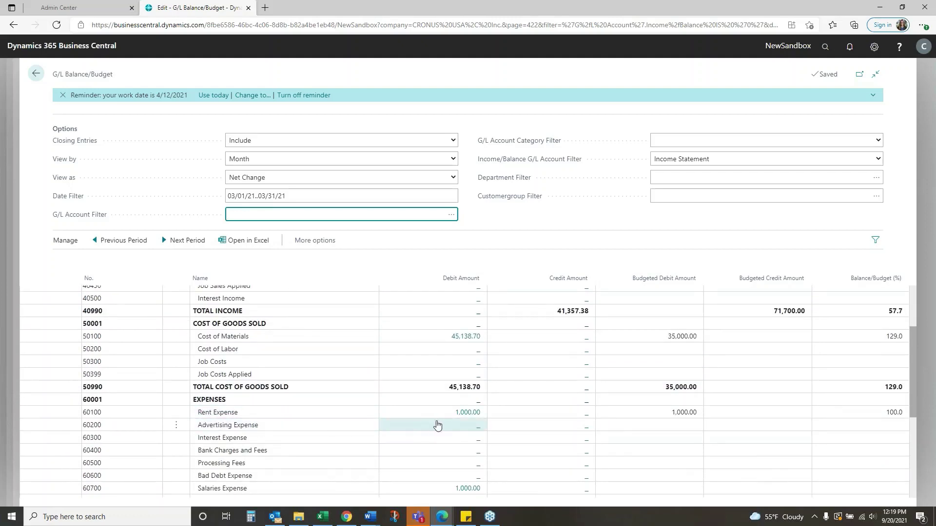
left_click(467, 414)
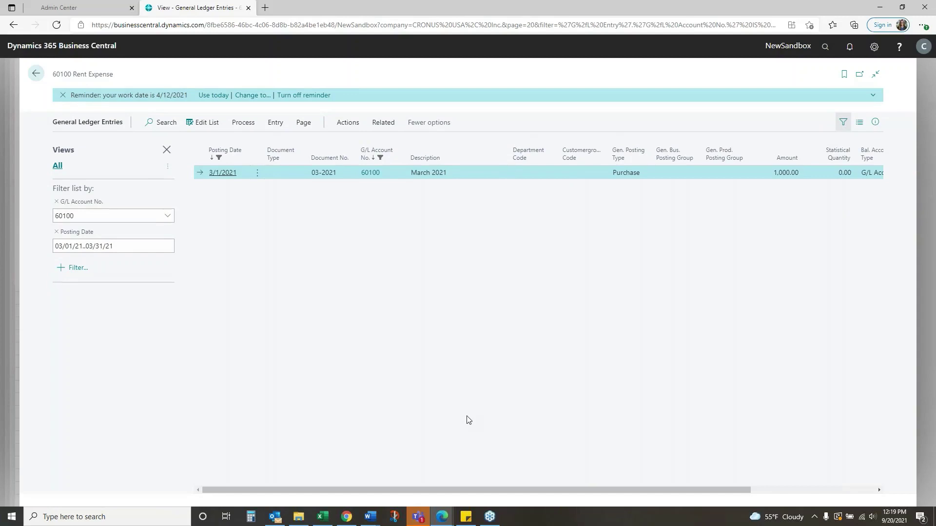
left_click(36, 73)
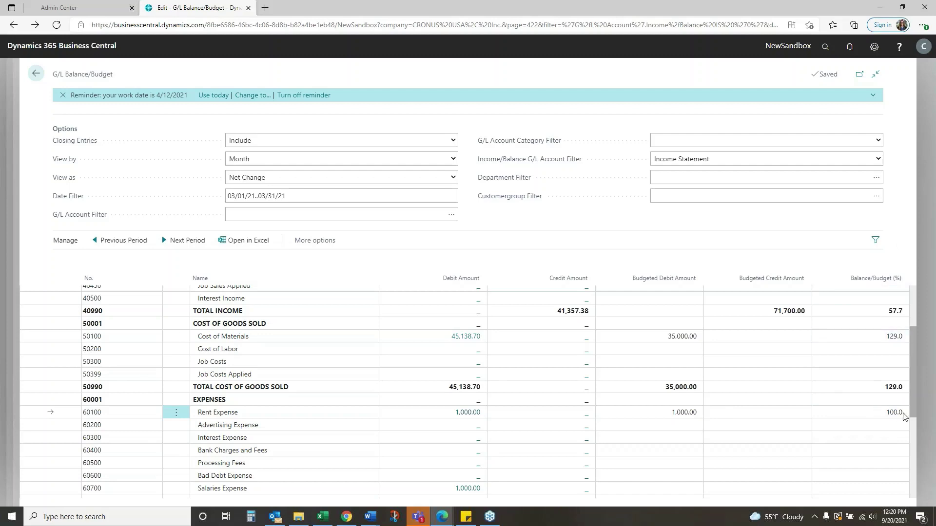
- Return to the 2021 budget page and open the Chart of Accounts via search for 'chart of'
left_click(35, 73)
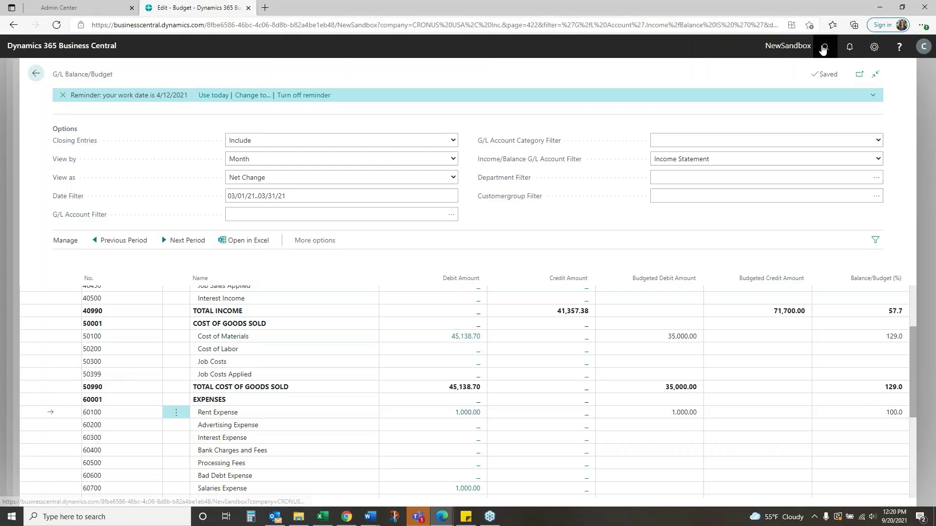
left_click(30, 77)
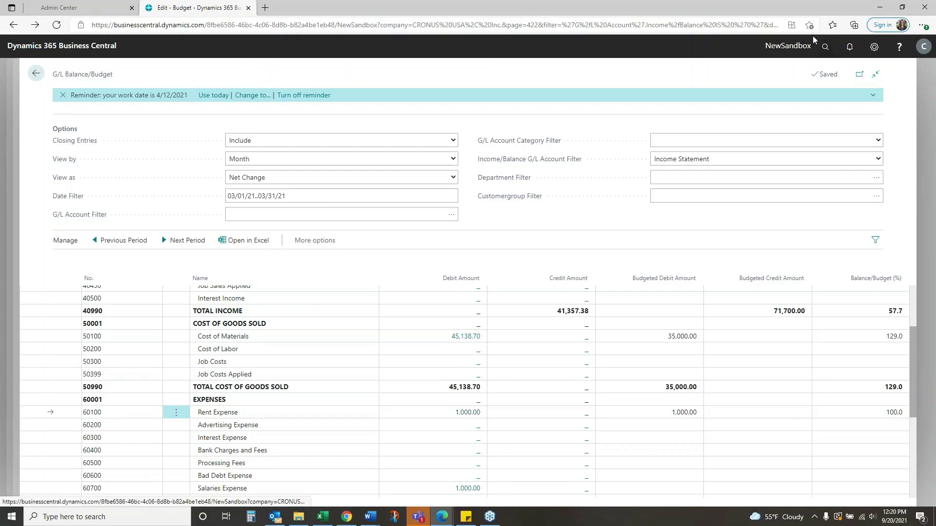
left_click(826, 49)
type("chart of accou")
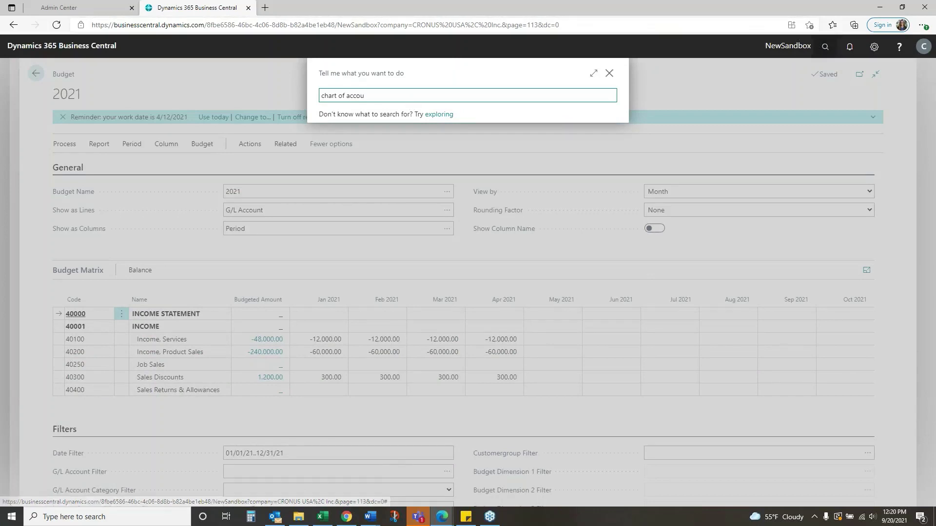
key("Return")
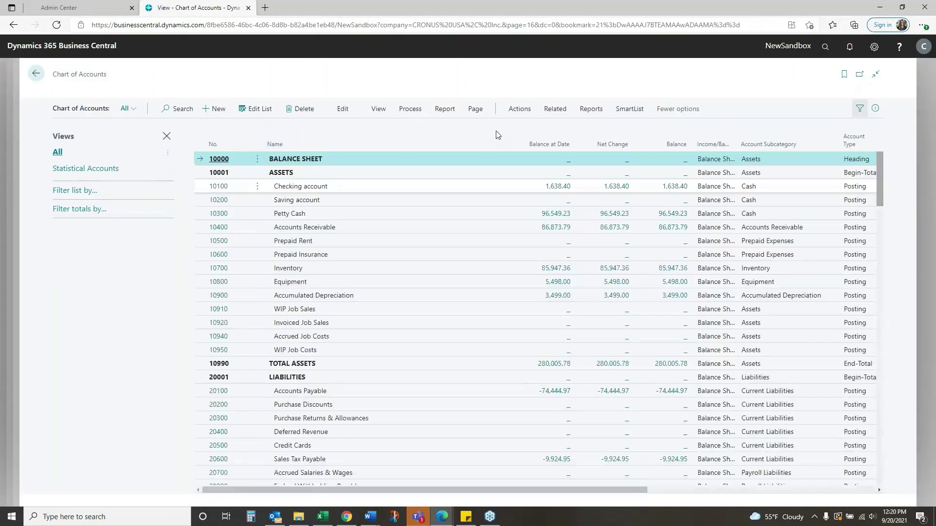
- Browse the Chart of Accounts' related balance views, then go back to Budget 2021
left_click(591, 122)
left_click(555, 123)
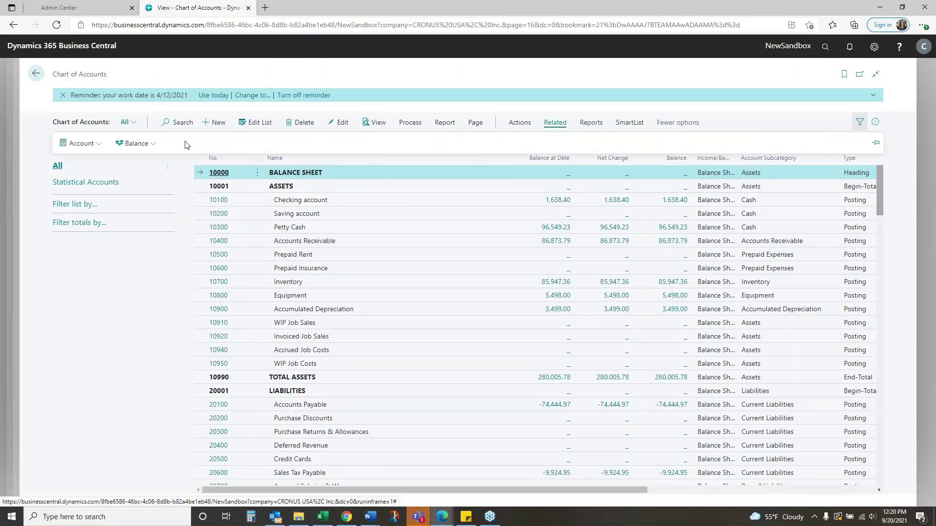
left_click(136, 144)
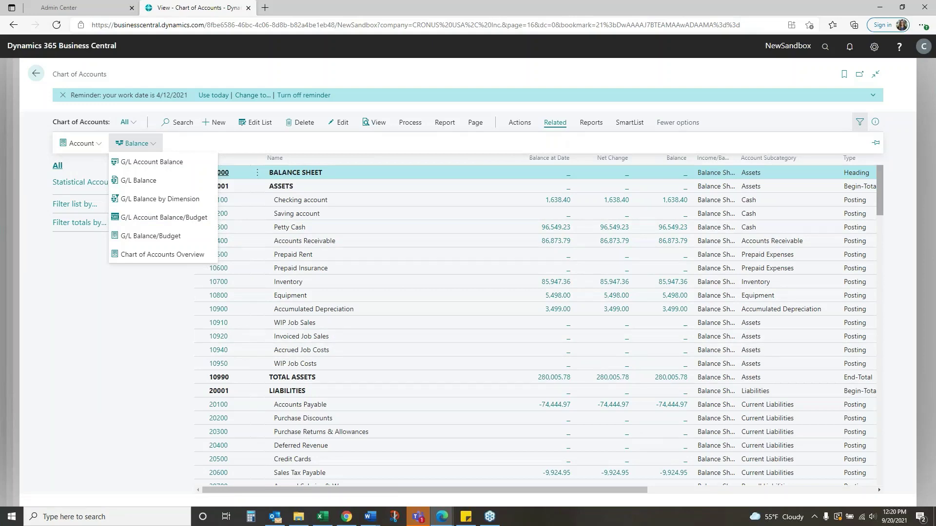
left_click(35, 73)
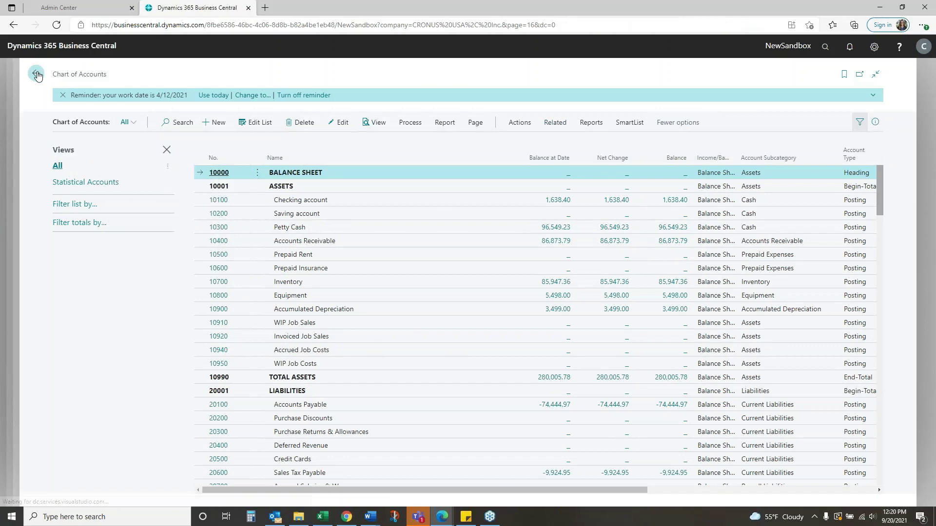